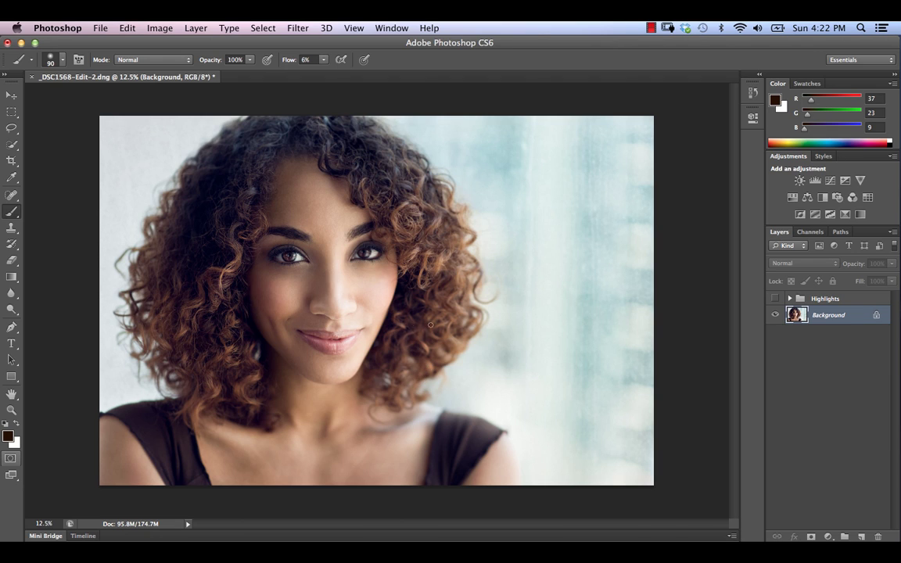
# Toggle the Highlights group on and off to compare the hair, leaving it hidden
pyautogui.click(775, 299)
pyautogui.click(775, 300)
pyautogui.click(774, 299)
pyautogui.click(774, 299)
pyautogui.click(774, 300)
pyautogui.click(775, 299)
pyautogui.click(774, 299)
pyautogui.click(775, 299)
pyautogui.click(774, 299)
pyautogui.click(774, 299)
pyautogui.click(774, 299)
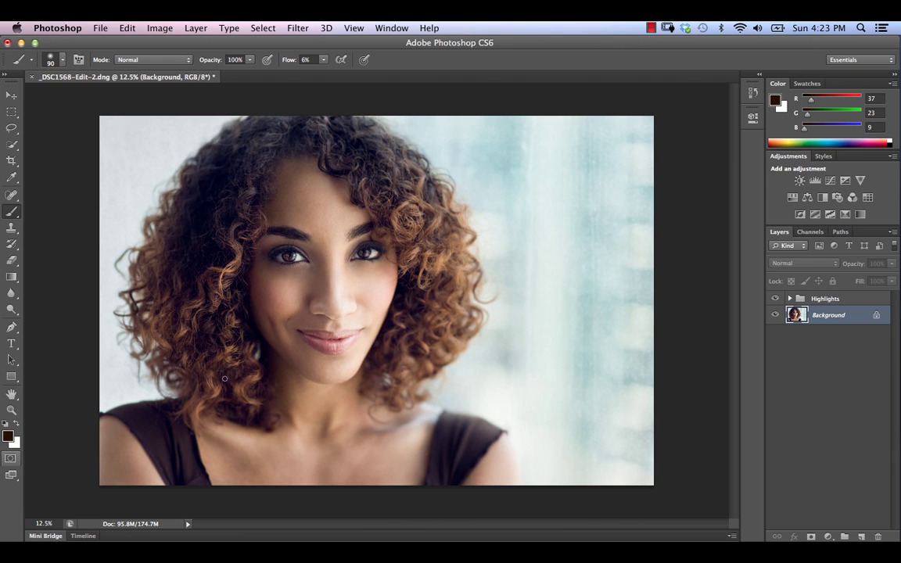
pyautogui.click(775, 299)
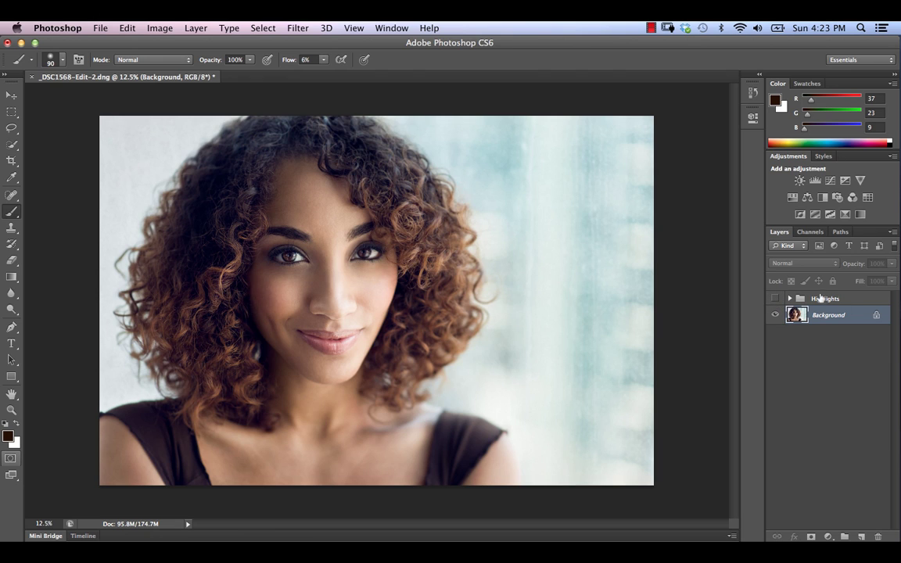
# Compare the Red, Green and Blue channels, then duplicate Green as Green copy
pyautogui.click(810, 233)
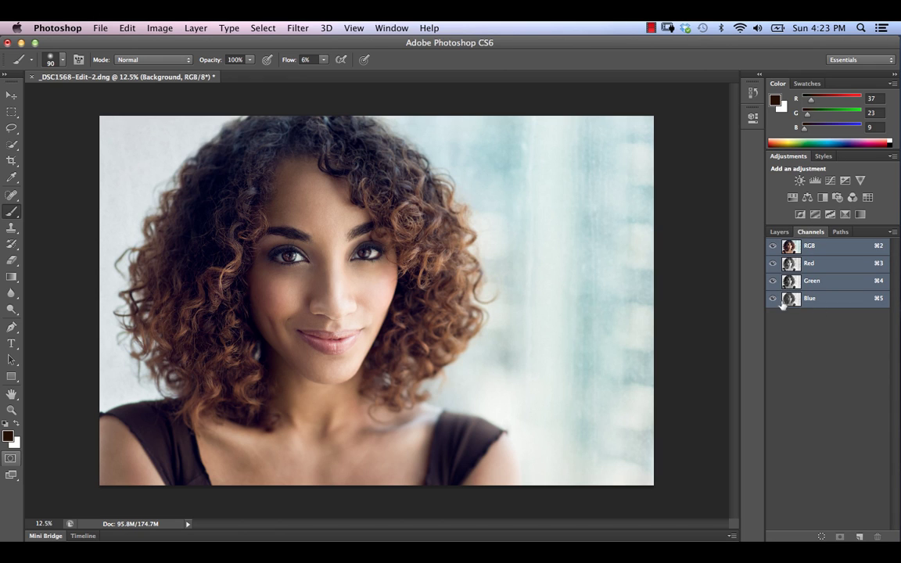
pyautogui.click(825, 299)
pyautogui.click(835, 282)
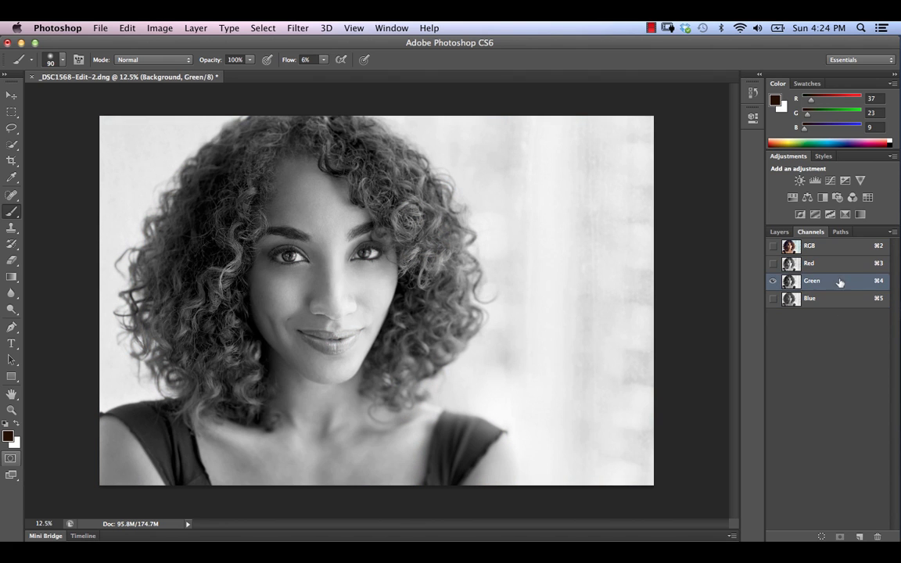
pyautogui.click(835, 266)
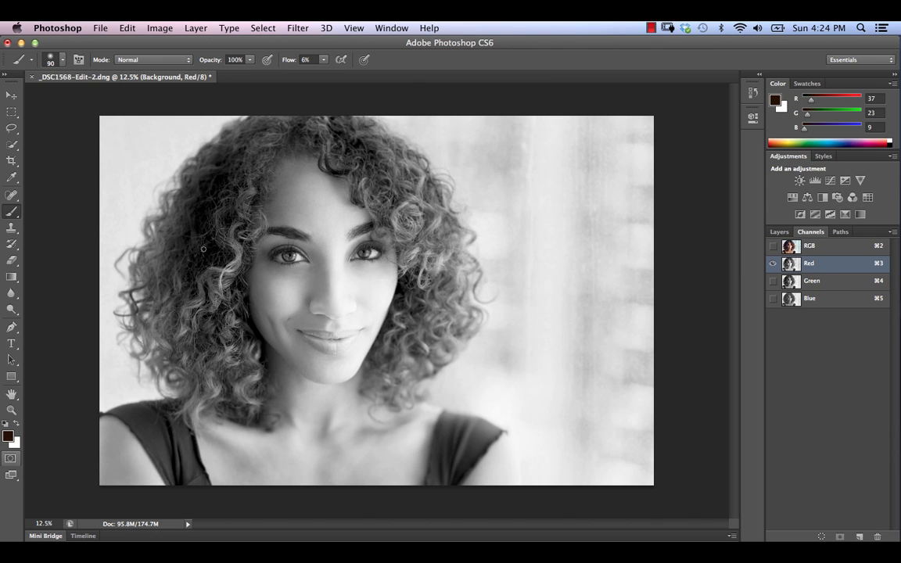
pyautogui.click(845, 301)
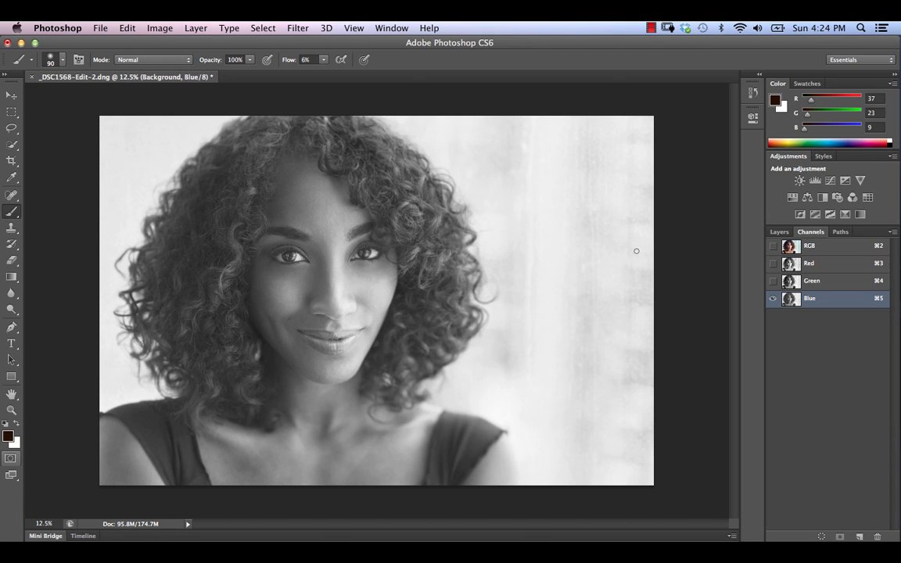
pyautogui.click(818, 282)
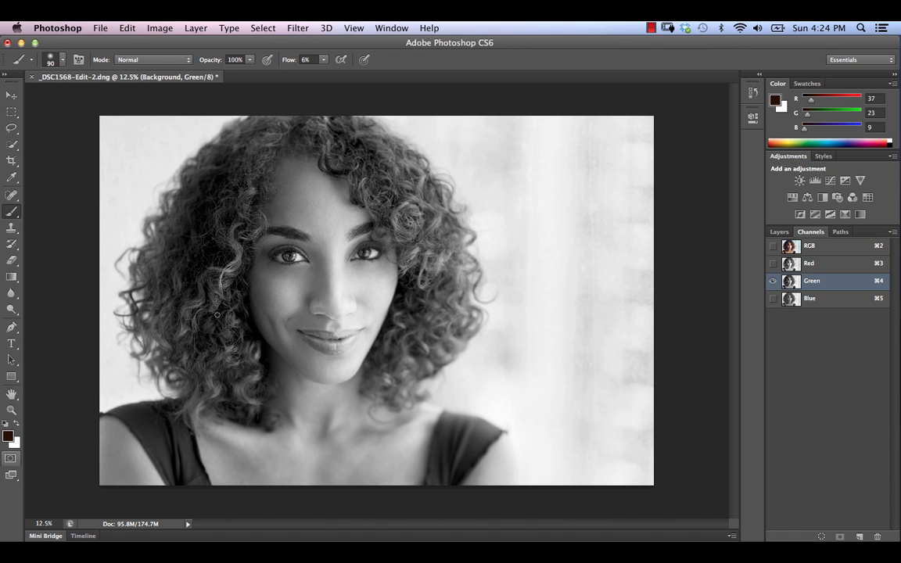
pyautogui.click(810, 263)
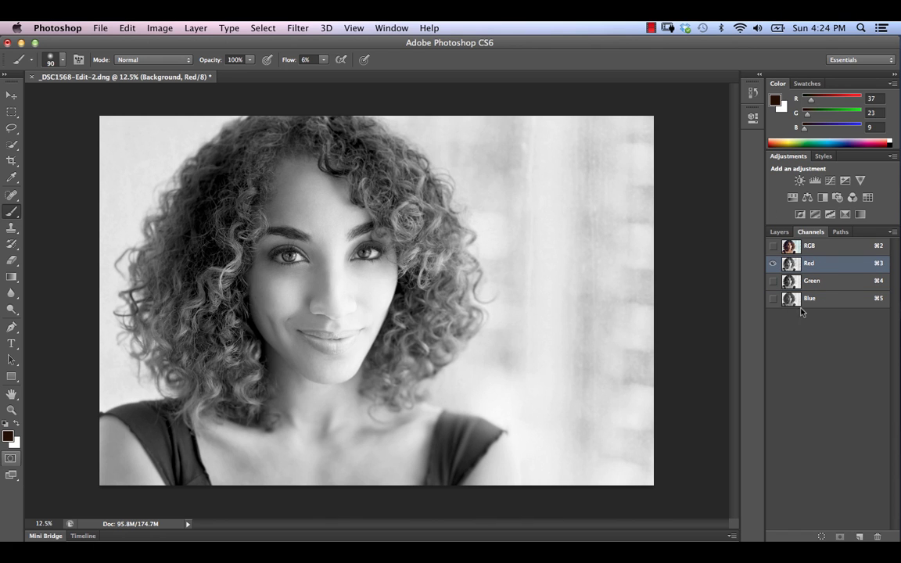
pyautogui.click(830, 282)
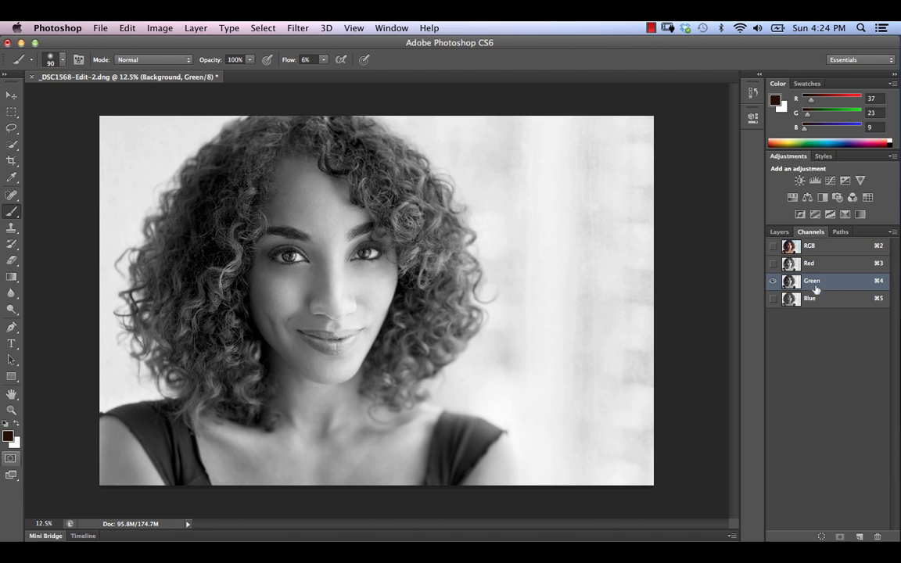
pyautogui.moveTo(821, 283); pyautogui.dragTo(859, 536)
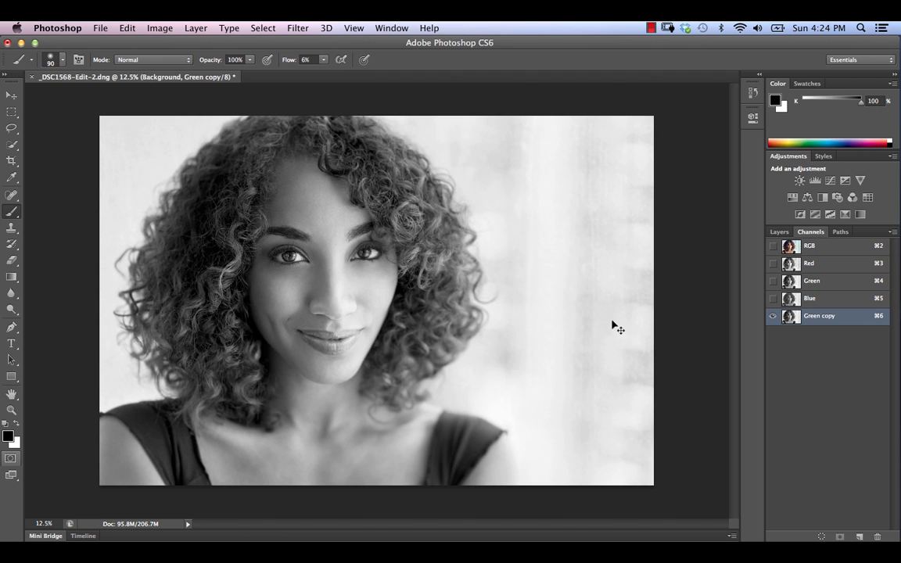
# Set the Green copy channel's Levels black input to 10, then load it as a selection
pyautogui.press('super+l')
pyautogui.moveTo(520, 356); pyautogui.dragTo(525, 357)
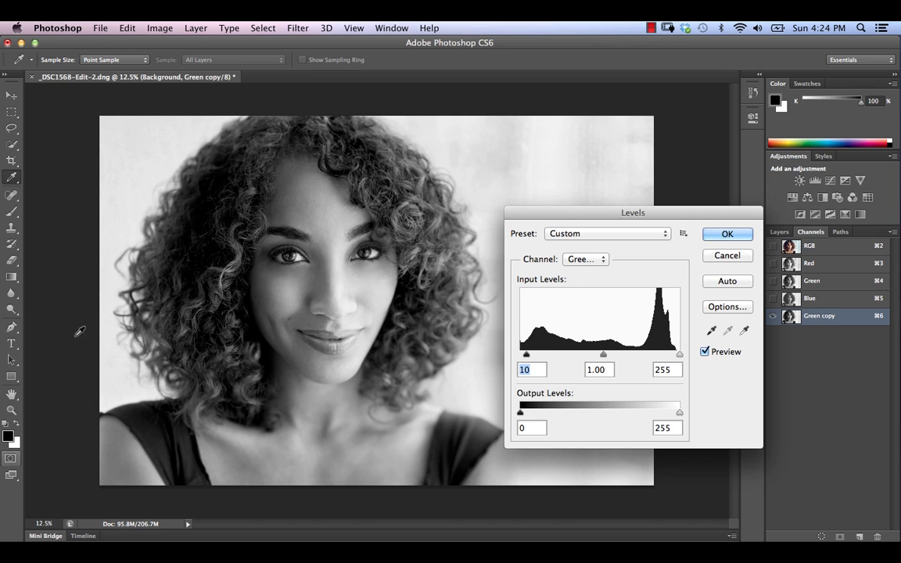
pyautogui.click(728, 234)
pyautogui.press('b')
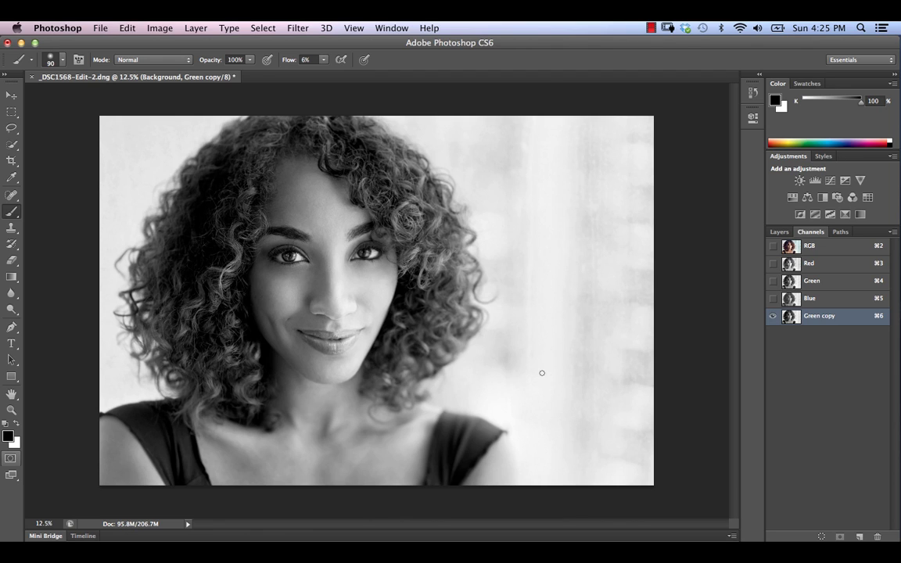
pyautogui.keyDown('super'); pyautogui.click(790, 316); pyautogui.keyUp('super')
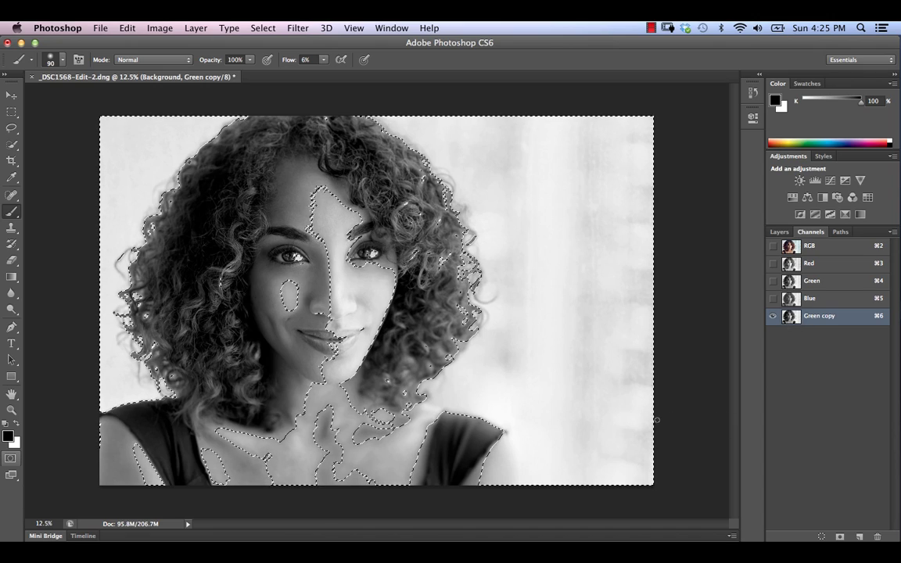
# Return to the RGB composite and add a new empty layer in the Layers panel
pyautogui.click(773, 245)
pyautogui.click(773, 316)
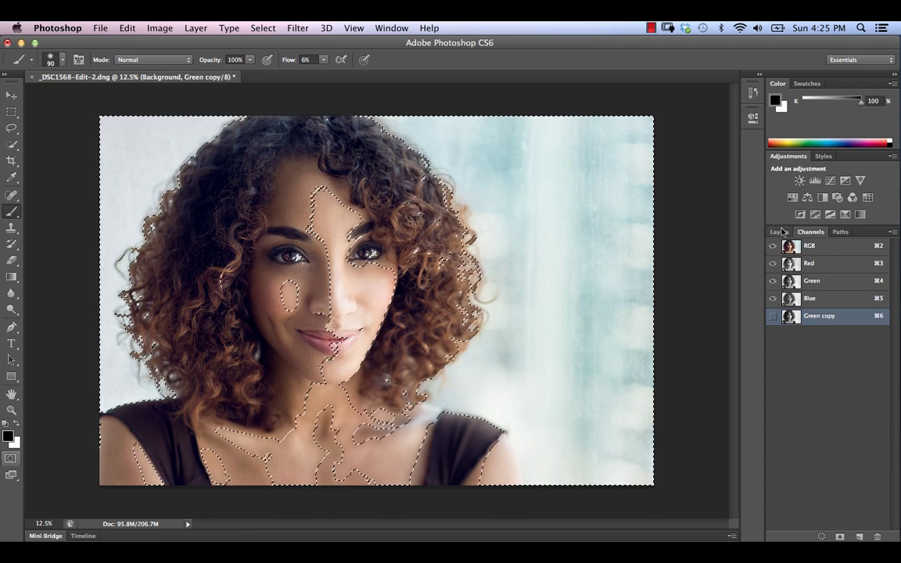
pyautogui.click(780, 232)
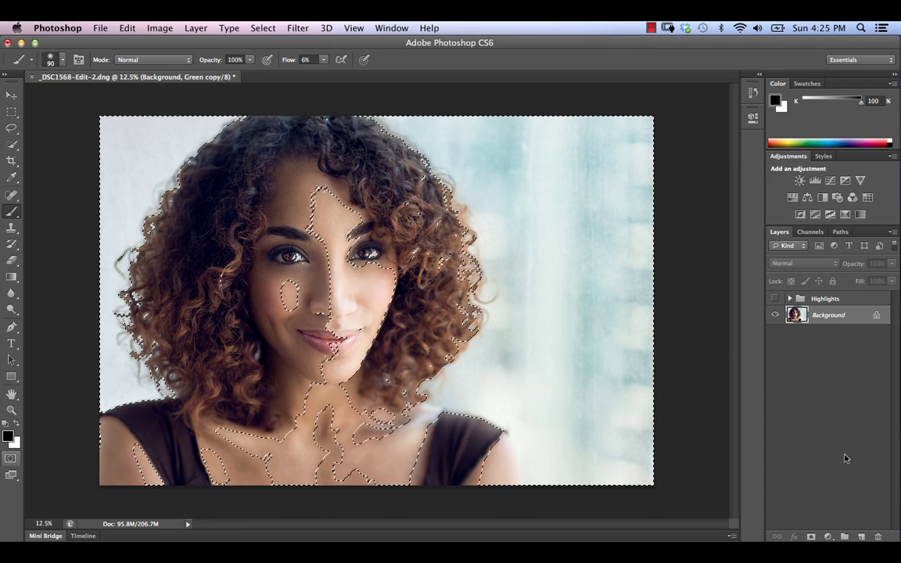
pyautogui.click(861, 537)
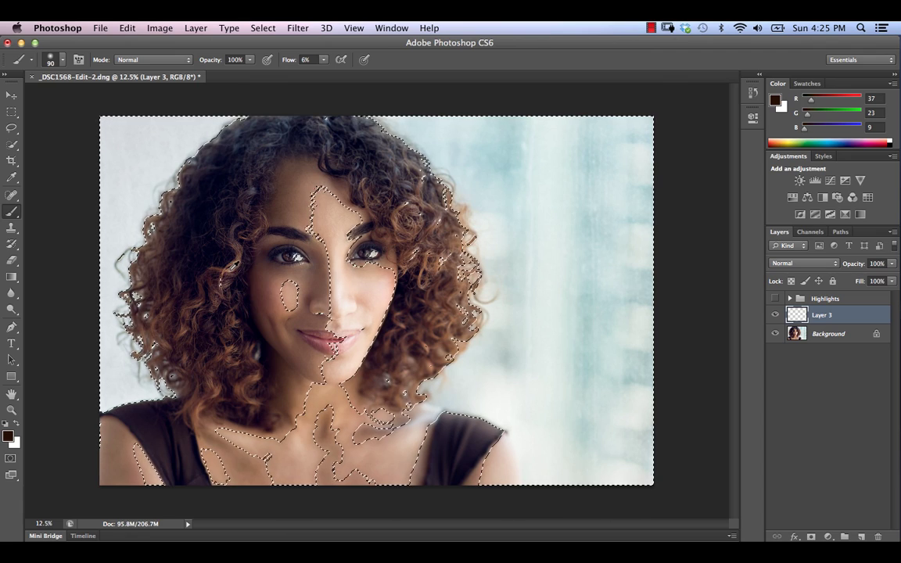
# Fill the selection on the new layer with copper b97c45, then deselect
pyautogui.keyDown('alt'); pyautogui.click(227, 271); pyautogui.keyUp('alt')
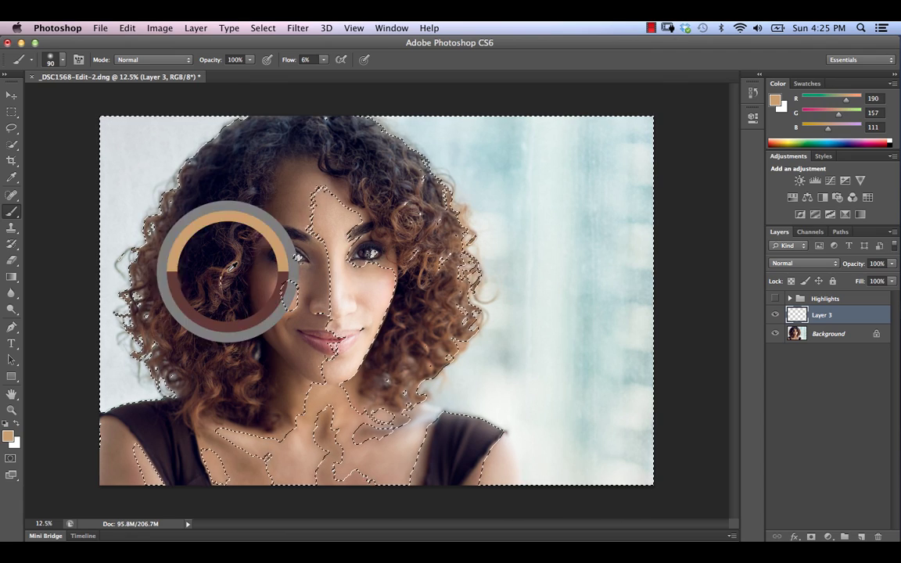
pyautogui.click(10, 440)
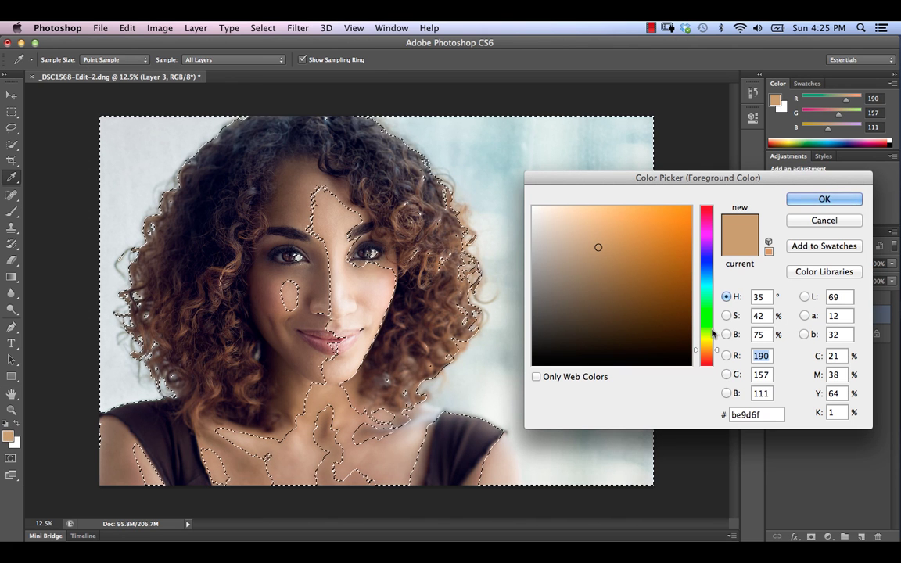
pyautogui.moveTo(714, 356); pyautogui.dragTo(714, 358)
pyautogui.click(612, 242)
pyautogui.moveTo(612, 241); pyautogui.dragTo(632, 249)
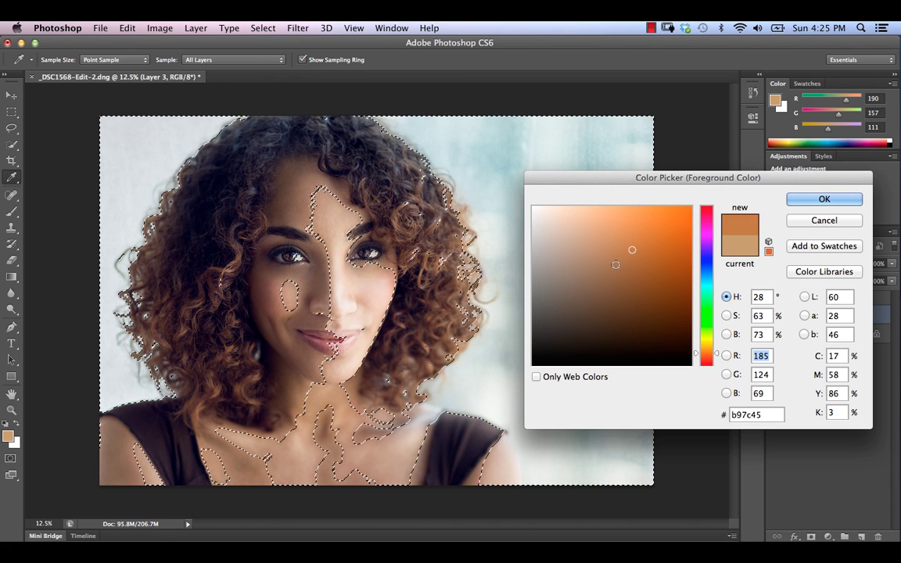
pyautogui.click(817, 200)
pyautogui.press('b')
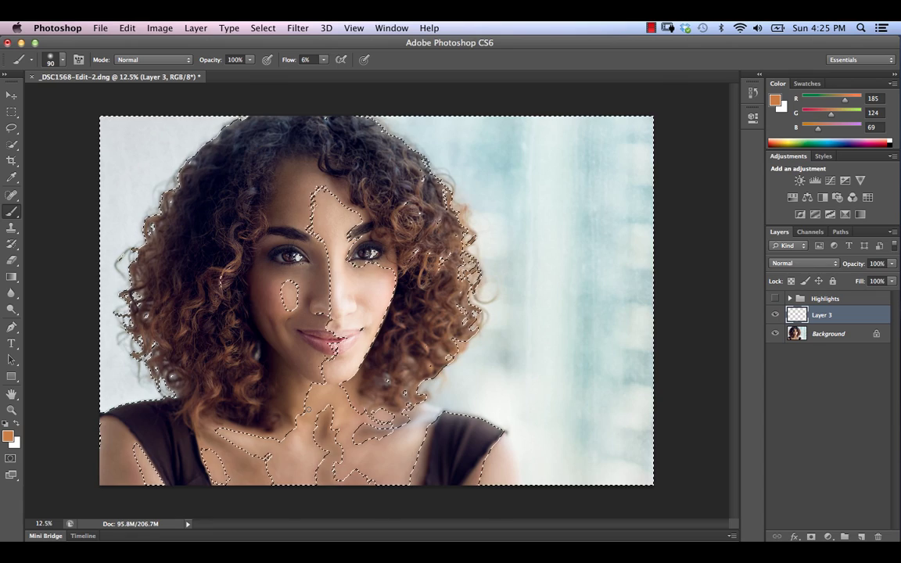
pyautogui.hotkey('alt', 'BackSpace')
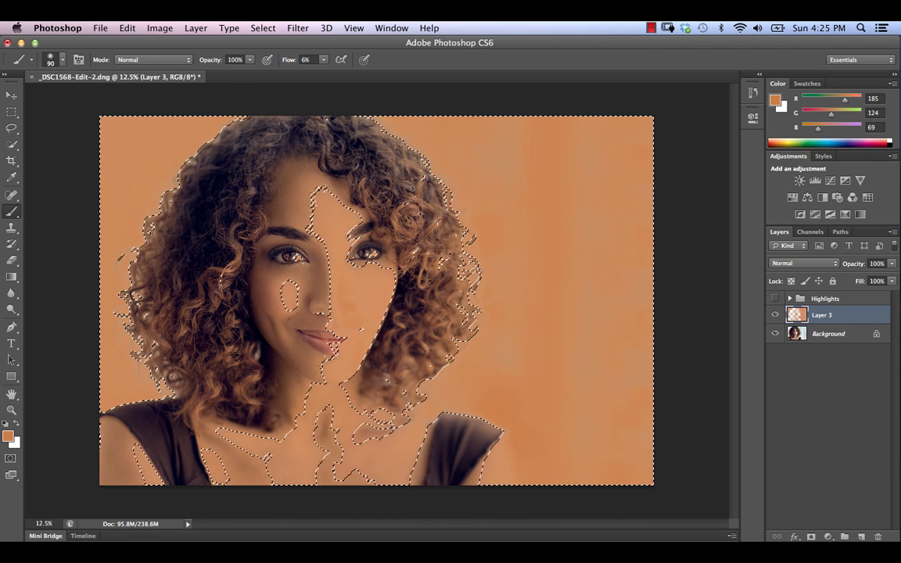
pyautogui.press('super+d')
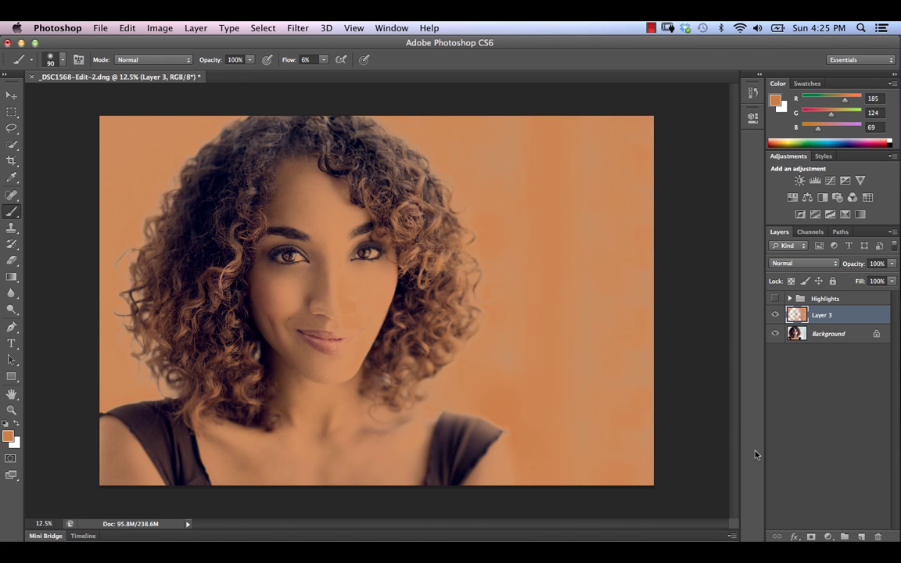
# Add a black layer mask hiding Layer 3 and set the brush flow to 51%
pyautogui.keyDown('alt'); pyautogui.click(811, 536); pyautogui.keyUp('alt')
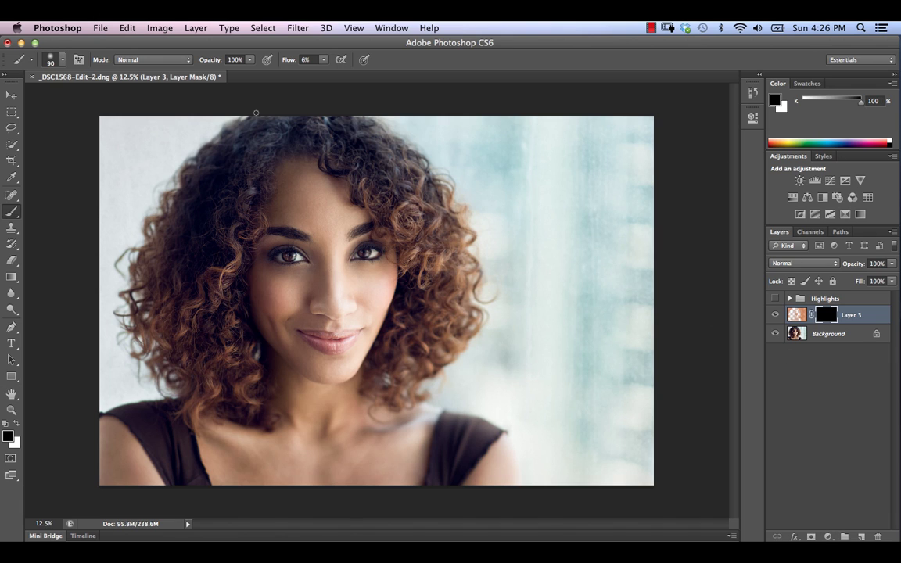
pyautogui.click(309, 60)
pyautogui.write('50')
pyautogui.press('Return')
pyautogui.moveTo(322, 60); pyautogui.dragTo(320, 61)
# Paint white with a 250 px brush to reveal copper on the left-side hair
pyautogui.press('x')
pyautogui.press(']')
pyautogui.press(']')
pyautogui.press(']')
pyautogui.press(']')
pyautogui.press(']')
pyautogui.press(']')
pyautogui.press(']')
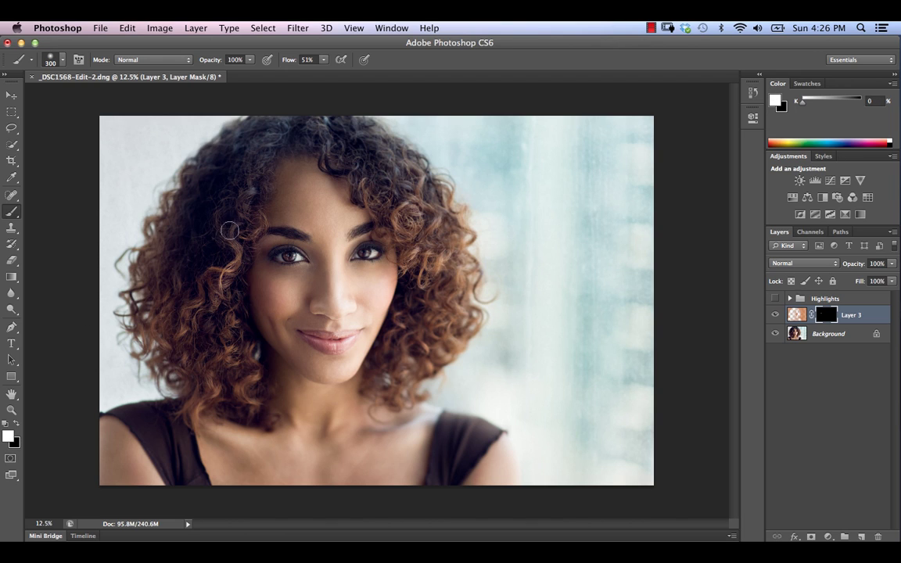
pyautogui.press('[')
pyautogui.moveTo(205, 308)
pyautogui.mouseDown()
pyautogui.moveTo(179, 338)
pyautogui.moveTo(184, 323)
pyautogui.moveTo(170, 321)
pyautogui.moveTo(174, 283)
pyautogui.moveTo(168, 311)
pyautogui.moveTo(153, 306)
pyautogui.moveTo(158, 241)
pyautogui.moveTo(155, 347)
pyautogui.moveTo(200, 363)
pyautogui.moveTo(208, 326)
pyautogui.moveTo(180, 369)
pyautogui.moveTo(247, 355)
pyautogui.moveTo(235, 318)
pyautogui.moveTo(225, 363)
pyautogui.moveTo(223, 322)
pyautogui.moveTo(199, 328)
pyautogui.moveTo(264, 348)
pyautogui.moveTo(246, 352)
pyautogui.moveTo(256, 376)
pyautogui.moveTo(240, 388)
pyautogui.moveTo(260, 406)
pyautogui.moveTo(225, 359)
pyautogui.moveTo(229, 317)
pyautogui.moveTo(219, 377)
pyautogui.moveTo(193, 406)
pyautogui.moveTo(195, 423)
pyautogui.moveTo(193, 350)
pyautogui.moveTo(193, 363)
pyautogui.moveTo(208, 322)
pyautogui.moveTo(216, 346)
pyautogui.moveTo(171, 354)
pyautogui.moveTo(142, 323)
pyautogui.moveTo(154, 307)
pyautogui.moveTo(146, 258)
pyautogui.moveTo(281, 286)
pyautogui.moveTo(154, 219)
pyautogui.moveTo(191, 200)
pyautogui.moveTo(167, 219)
pyautogui.moveTo(159, 247)
pyautogui.moveTo(289, 234)
pyautogui.moveTo(259, 219)
pyautogui.moveTo(239, 230)
pyautogui.moveTo(246, 199)
pyautogui.moveTo(247, 242)
pyautogui.moveTo(249, 201)
pyautogui.moveTo(240, 228)
pyautogui.moveTo(318, 323)
pyautogui.moveTo(244, 181)
pyautogui.moveTo(257, 221)
pyautogui.moveTo(364, 201)
pyautogui.moveTo(415, 230)
pyautogui.moveTo(376, 172)
pyautogui.moveTo(390, 198)
pyautogui.moveTo(383, 209)
pyautogui.moveTo(429, 264)
pyautogui.mouseUp()
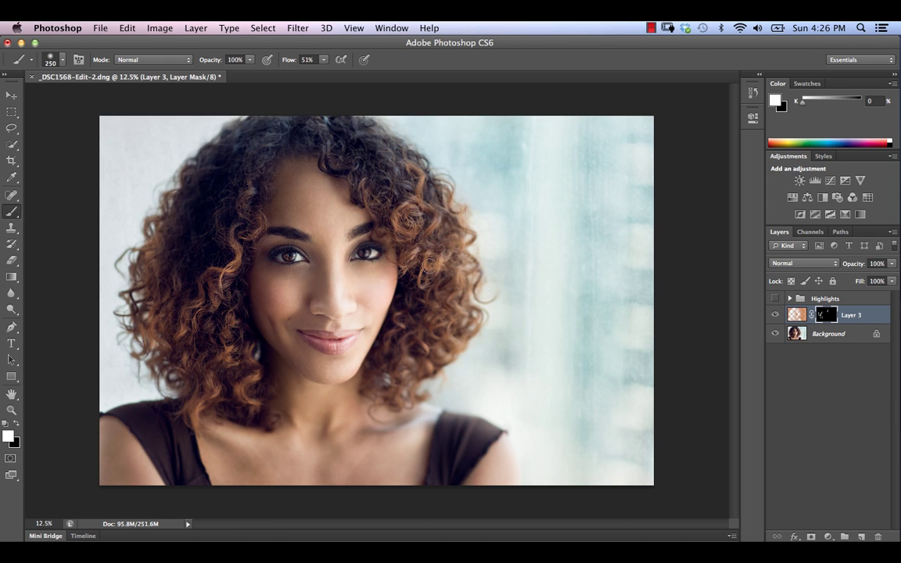
# Reveal copper on the upper curls and, at brush size 150, the hair near the jaw
pyautogui.moveTo(466, 232); pyautogui.dragTo(413, 204)
pyautogui.press('[')
pyautogui.press('[')
pyautogui.press('[')
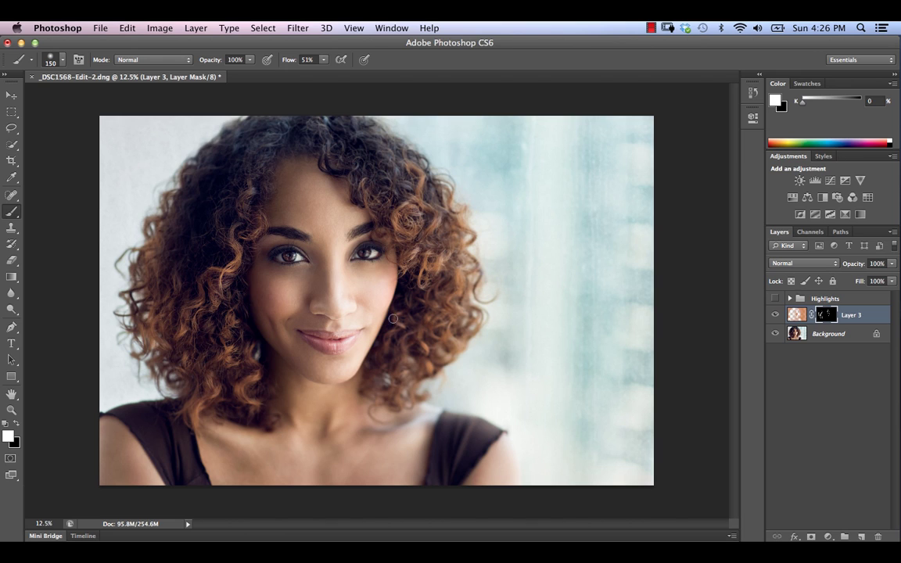
pyautogui.moveTo(409, 330)
pyautogui.mouseDown()
pyautogui.moveTo(385, 350)
pyautogui.moveTo(393, 357)
pyautogui.moveTo(411, 342)
pyautogui.moveTo(403, 384)
pyautogui.mouseUp()
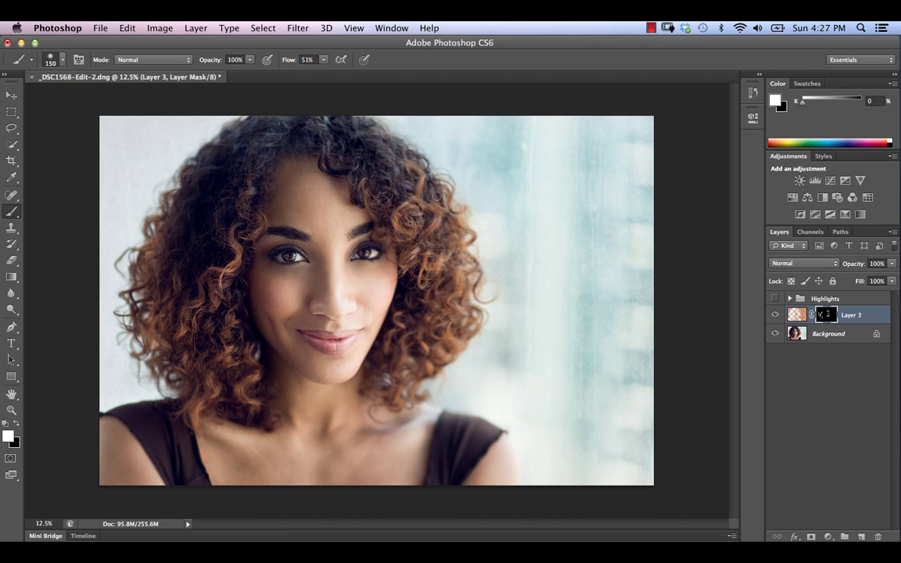
pyautogui.press('x')
pyautogui.press('x')
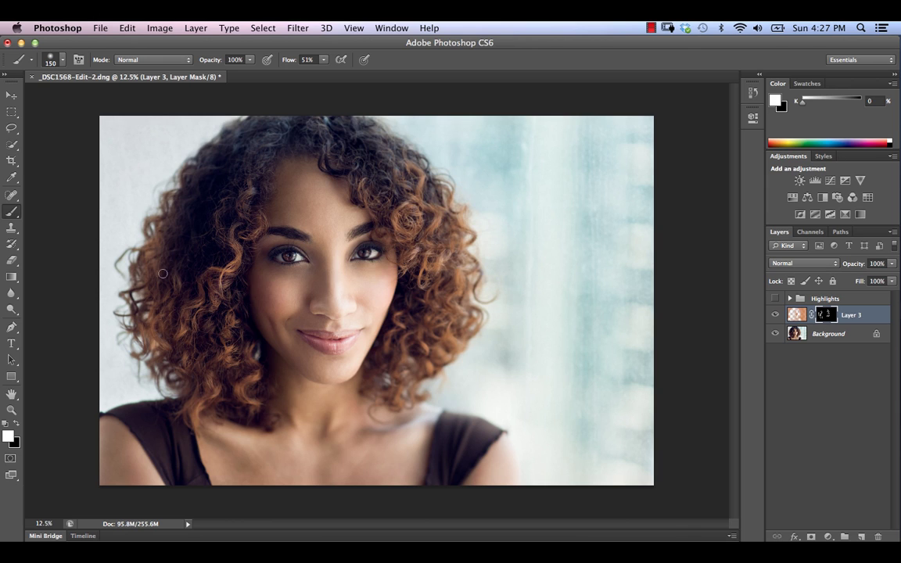
# Compare the hair with Layer 3 on and off, then open its Layer Style blending options
pyautogui.click(774, 316)
pyautogui.click(774, 316)
pyautogui.click(774, 316)
pyautogui.click(774, 316)
pyautogui.click(775, 316)
pyautogui.click(775, 316)
pyautogui.click(774, 316)
pyautogui.click(775, 316)
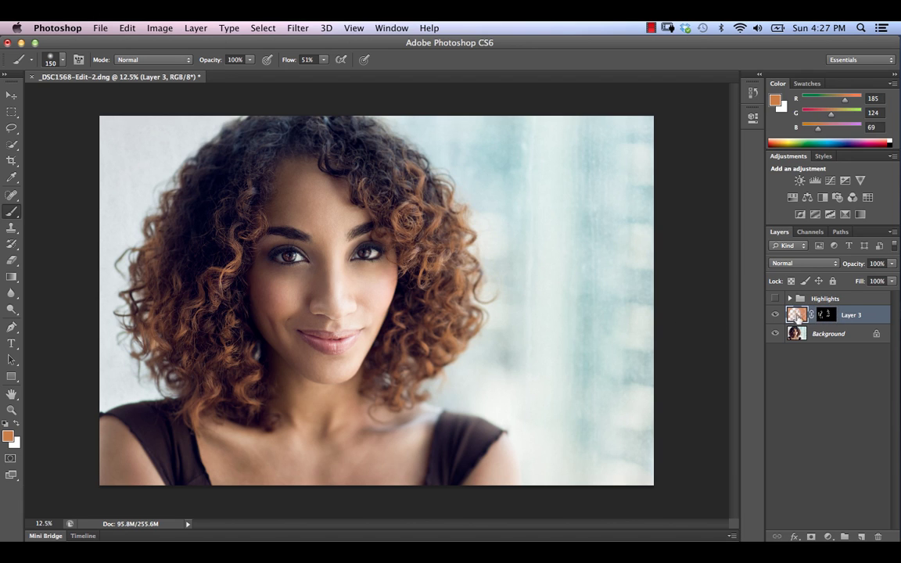
pyautogui.doubleClick(795, 316)
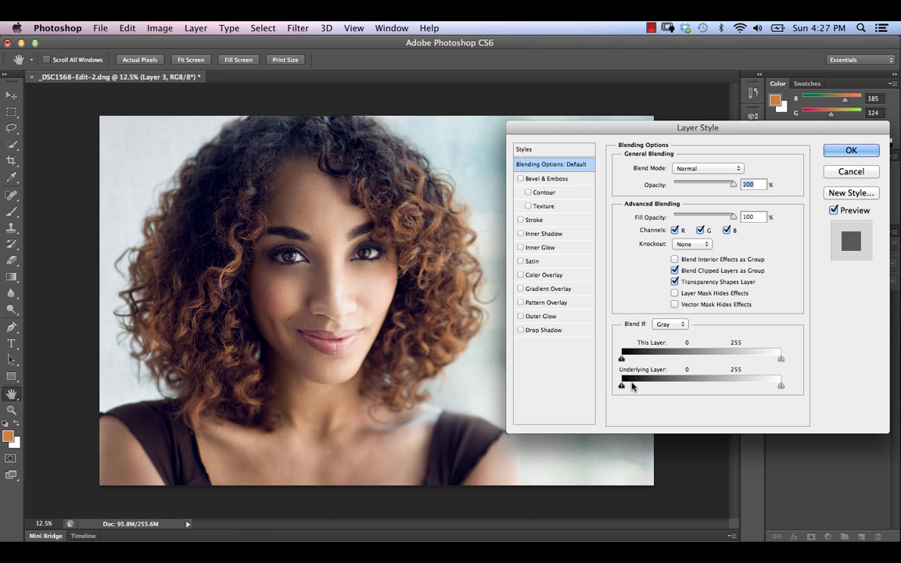
# Split the Underlying Layer black Blend If slider to about 0/44, apply, and compare Layer 3
pyautogui.moveTo(622, 385); pyautogui.dragTo(650, 393)
pyautogui.moveTo(652, 385); pyautogui.dragTo(649, 389)
pyautogui.click(850, 153)
pyautogui.click(775, 315)
pyautogui.click(775, 314)
pyautogui.click(775, 314)
pyautogui.click(775, 314)
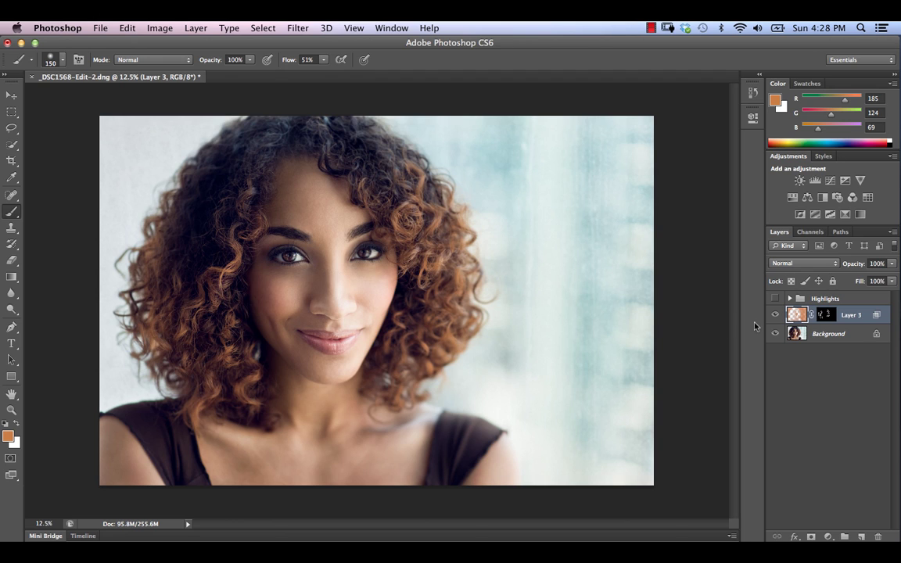
# Apply Hue/Saturation of Hue -6, Saturation -17, Lightness +21 to Layer 3 and compare
pyautogui.press('super+u')
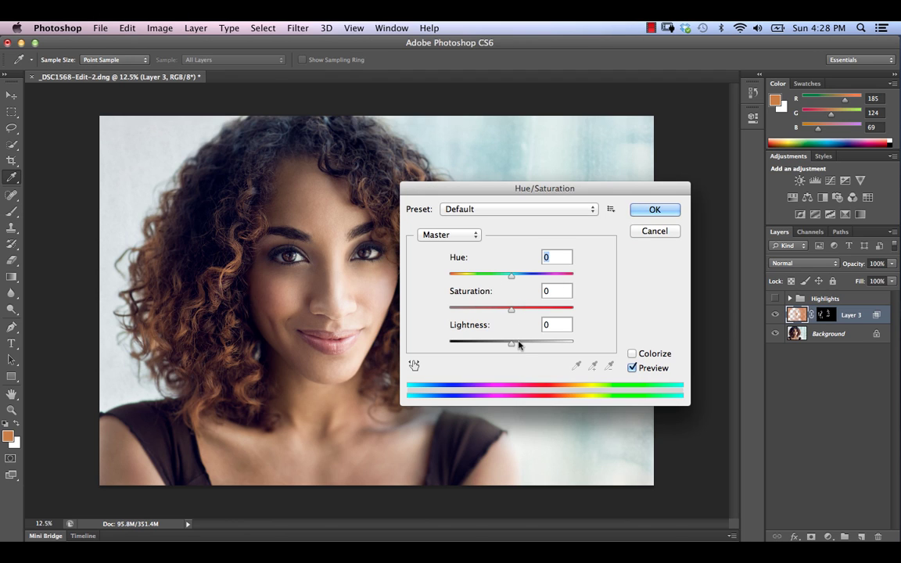
pyautogui.moveTo(512, 346)
pyautogui.mouseDown()
pyautogui.moveTo(553, 354)
pyautogui.moveTo(533, 358)
pyautogui.moveTo(577, 360)
pyautogui.moveTo(519, 350)
pyautogui.moveTo(551, 354)
pyautogui.moveTo(524, 353)
pyautogui.mouseUp()
pyautogui.moveTo(513, 312)
pyautogui.mouseDown()
pyautogui.moveTo(559, 316)
pyautogui.moveTo(486, 316)
pyautogui.moveTo(501, 315)
pyautogui.mouseUp()
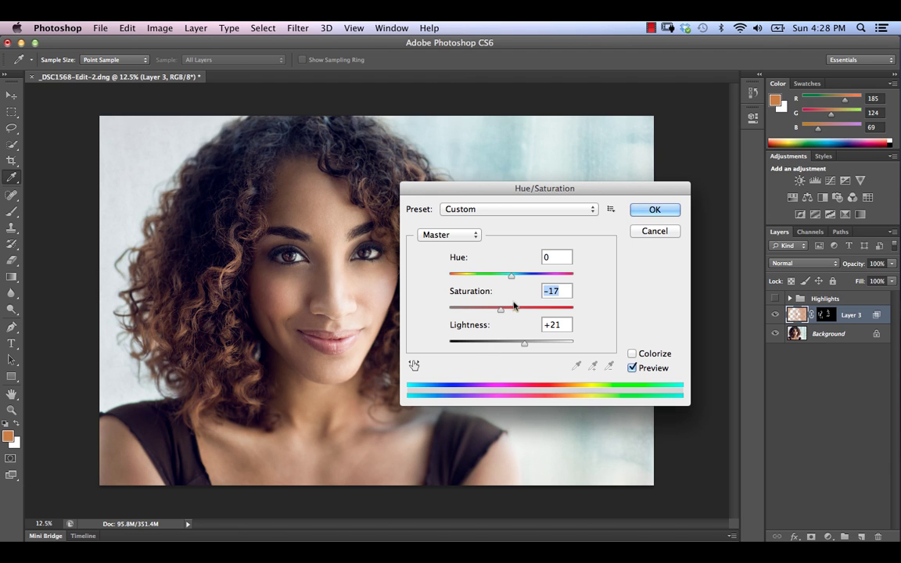
pyautogui.moveTo(510, 276)
pyautogui.mouseDown()
pyautogui.moveTo(458, 282)
pyautogui.moveTo(517, 274)
pyautogui.moveTo(555, 288)
pyautogui.moveTo(510, 283)
pyautogui.moveTo(510, 292)
pyautogui.mouseUp()
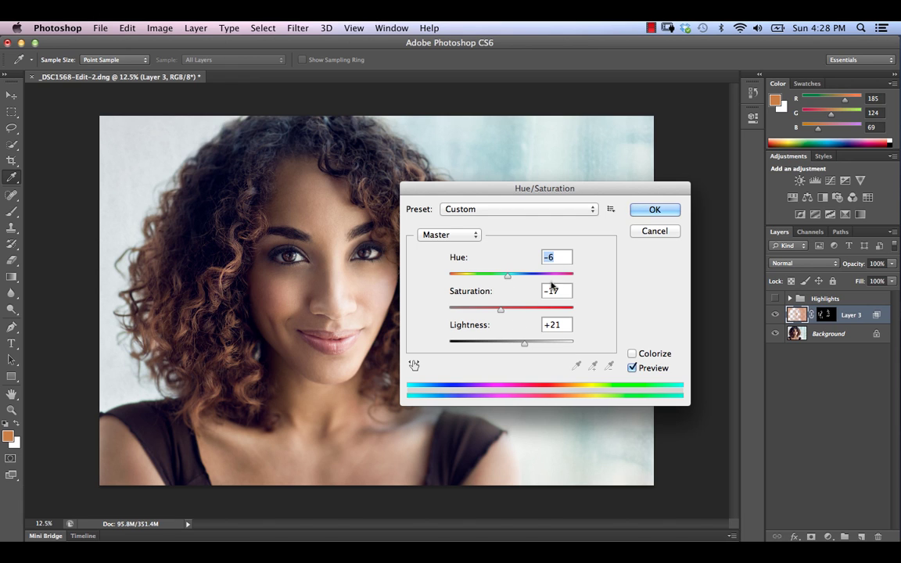
pyautogui.click(655, 209)
pyautogui.press('b')
pyautogui.click(775, 315)
pyautogui.click(775, 315)
pyautogui.click(775, 315)
pyautogui.click(776, 315)
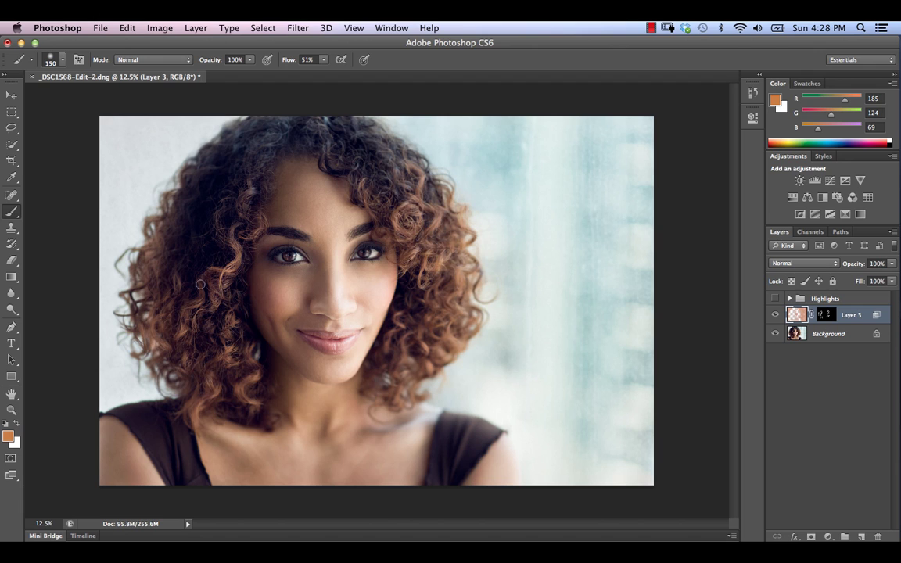
# Try Color blend mode on Layer 3 and compare it with the layer hidden
pyautogui.click(799, 263)
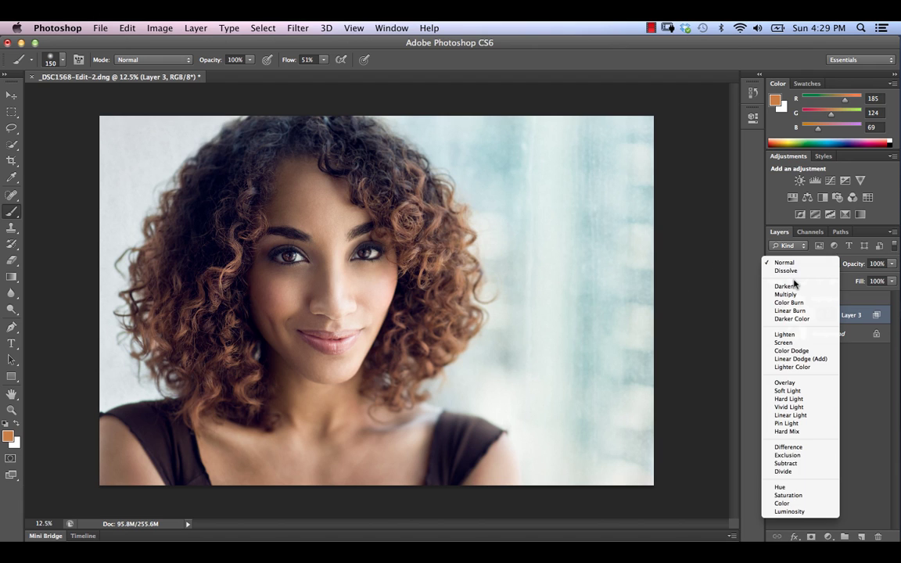
pyautogui.click(783, 504)
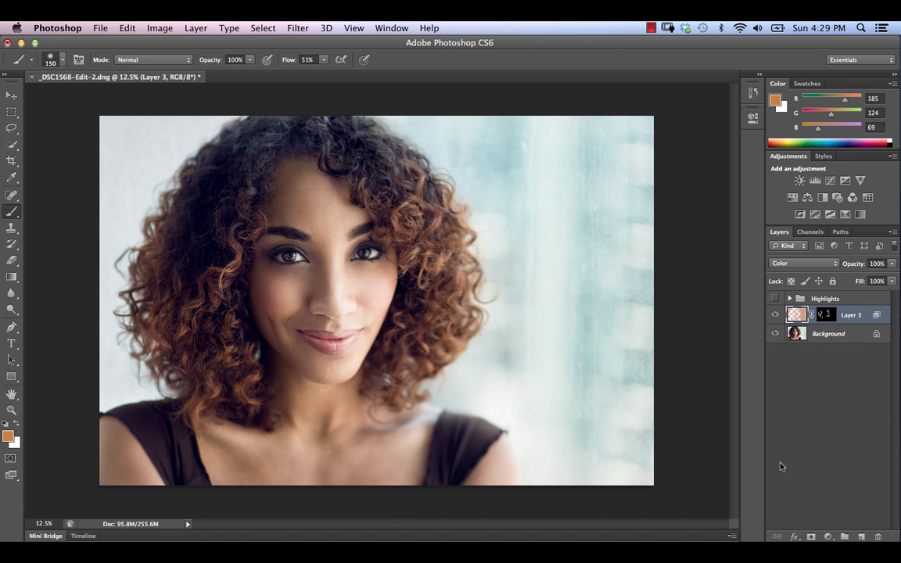
pyautogui.click(773, 318)
pyautogui.click(774, 315)
# Try Soft Light blend mode on Layer 3, comparing with the layer on and off
pyautogui.click(803, 263)
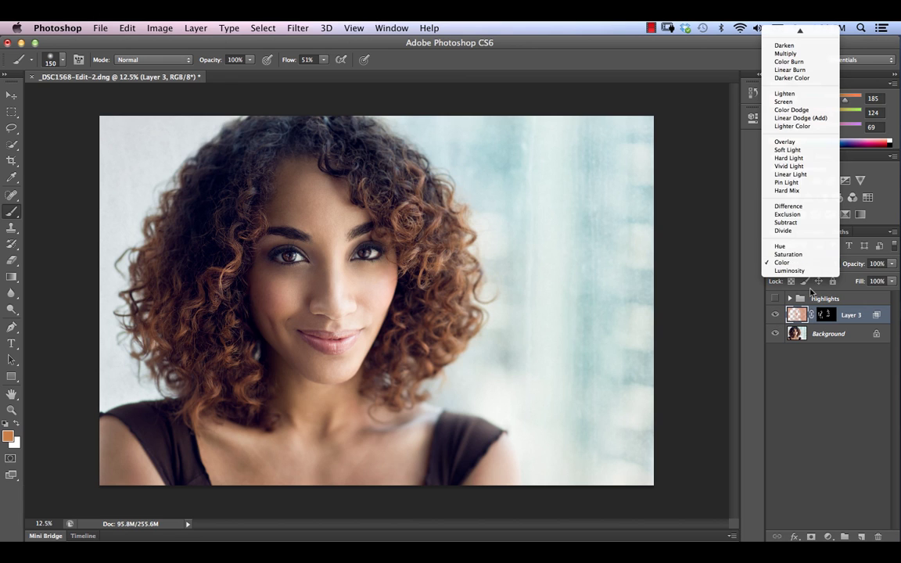
pyautogui.click(789, 150)
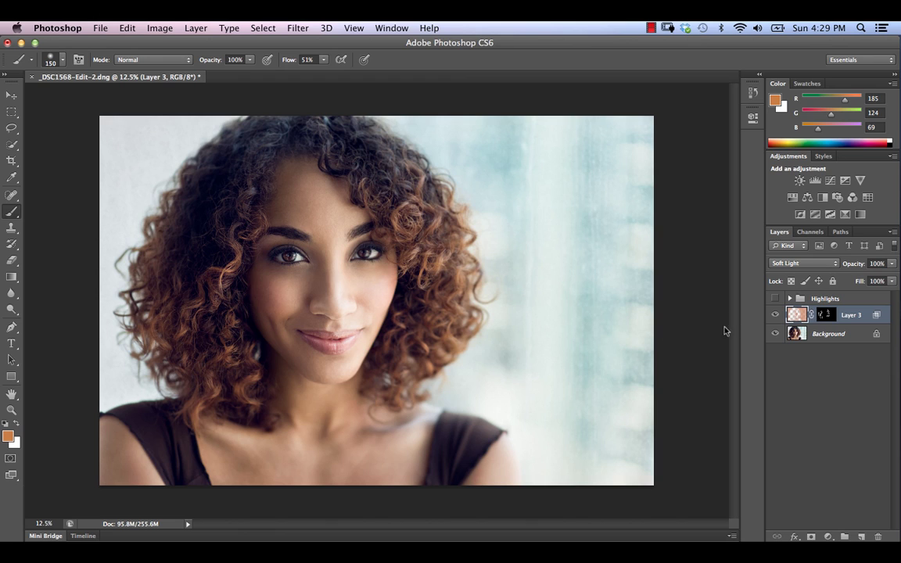
pyautogui.click(775, 315)
pyautogui.click(776, 315)
pyautogui.click(776, 315)
pyautogui.click(774, 318)
pyautogui.click(774, 317)
pyautogui.click(773, 318)
pyautogui.click(775, 317)
# Return Layer 3 to Normal blending and lower its opacity to 76%
pyautogui.click(790, 266)
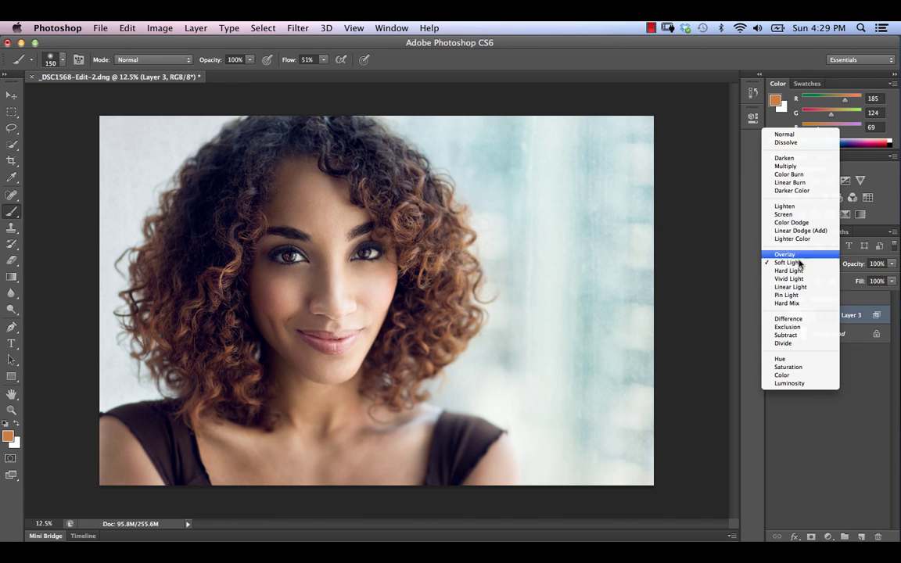
pyautogui.click(790, 135)
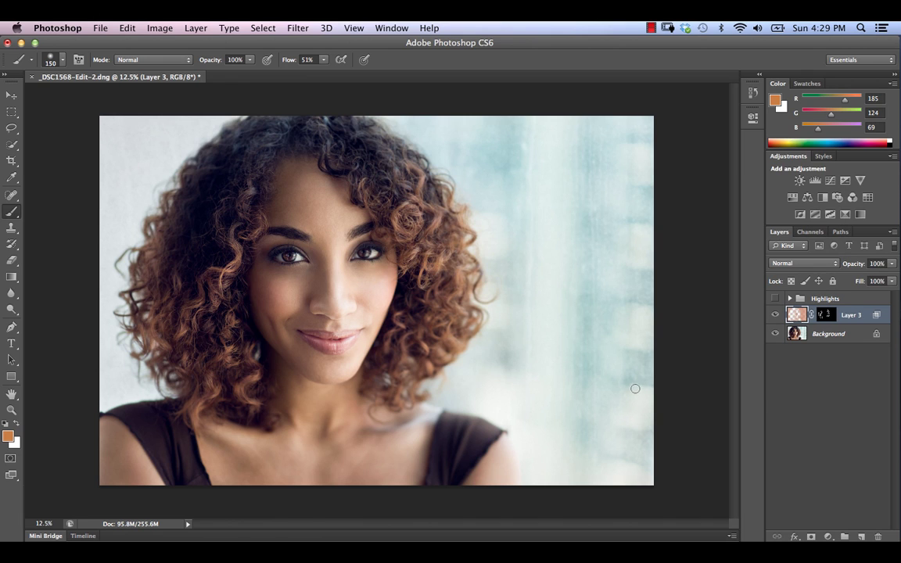
pyautogui.click(775, 315)
pyautogui.click(775, 314)
pyautogui.moveTo(861, 265); pyautogui.dragTo(845, 267)
pyautogui.click(775, 315)
pyautogui.click(775, 315)
# Add Layer 4 in Color blend mode with dark brown #1d1004 as the foreground colour
pyautogui.click(846, 538)
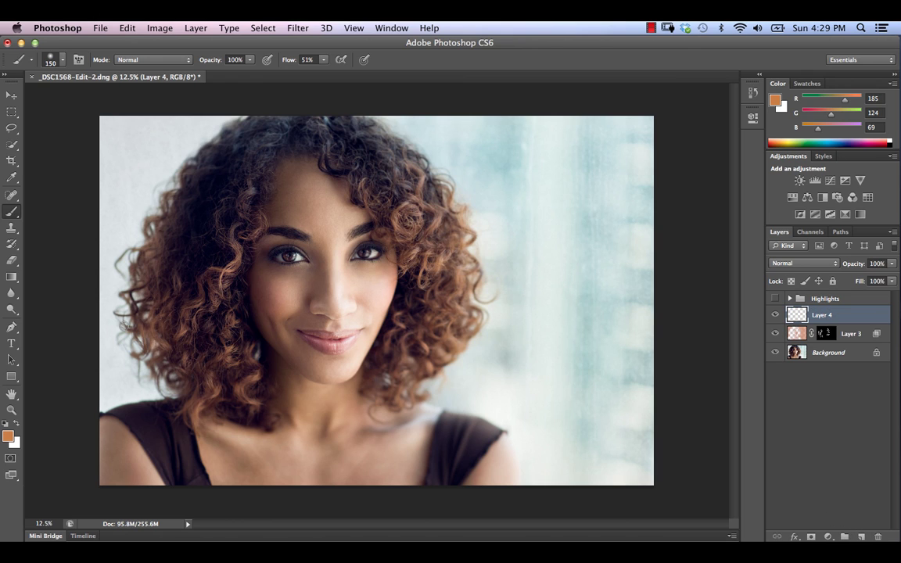
pyautogui.click(8, 436)
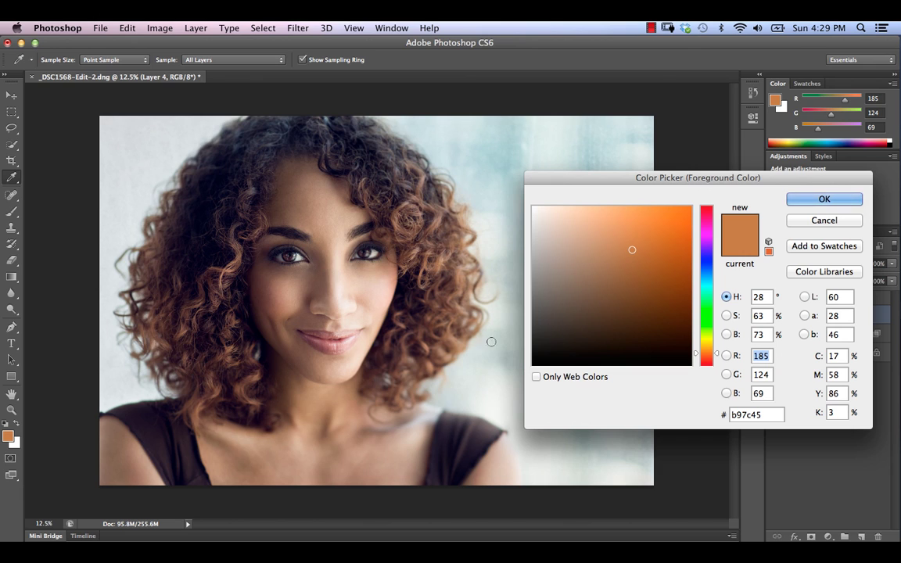
pyautogui.click(667, 346)
pyautogui.click(667, 348)
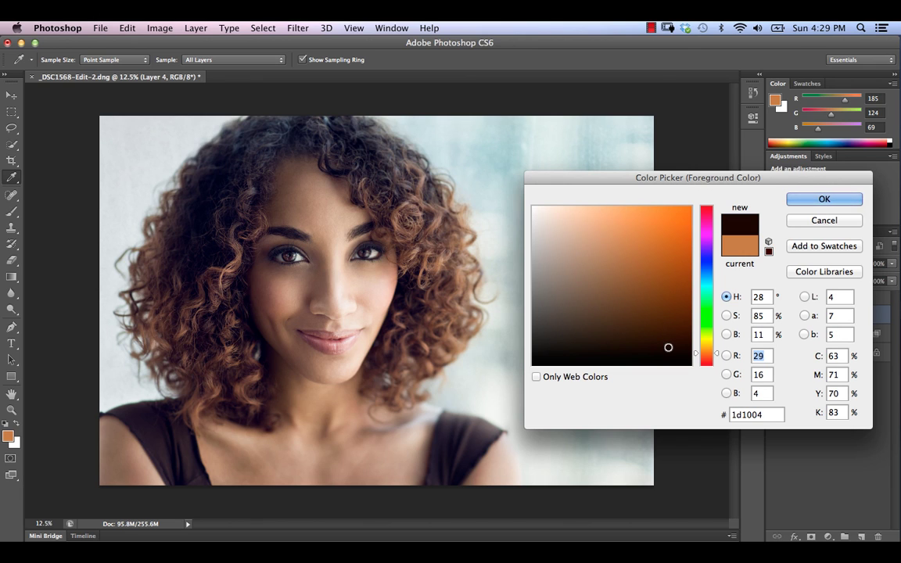
pyautogui.click(825, 199)
pyautogui.click(800, 268)
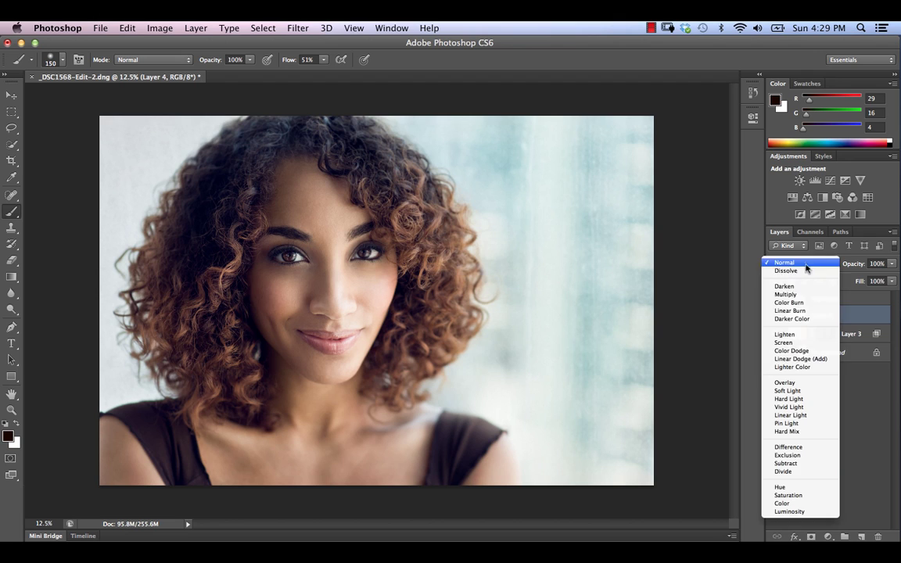
pyautogui.click(789, 505)
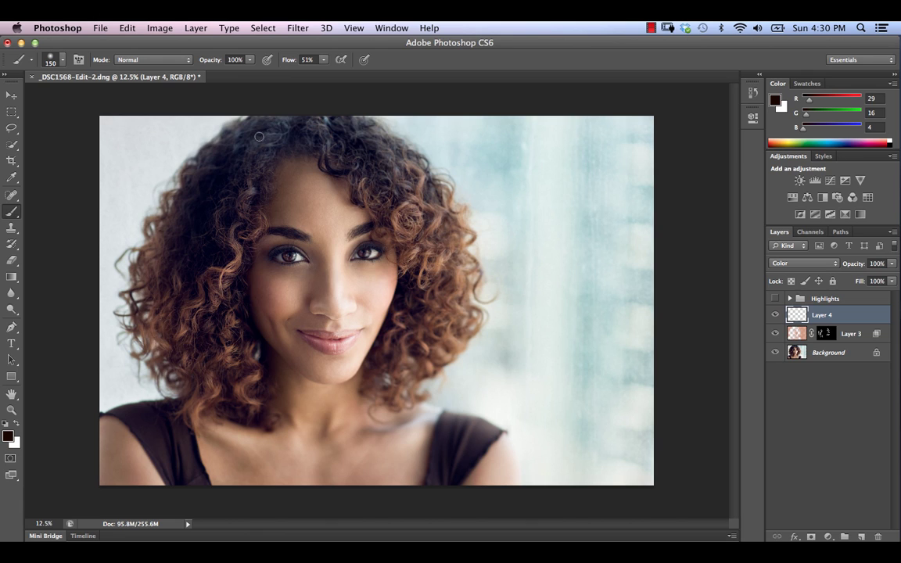
# At 6% brush flow, paint dark brown over the roots at the hairline, top and right-side curls
pyautogui.moveTo(291, 62); pyautogui.dragTo(237, 61)
pyautogui.press('super+equal')
pyautogui.press('super+equal')
pyautogui.press('super+equal')
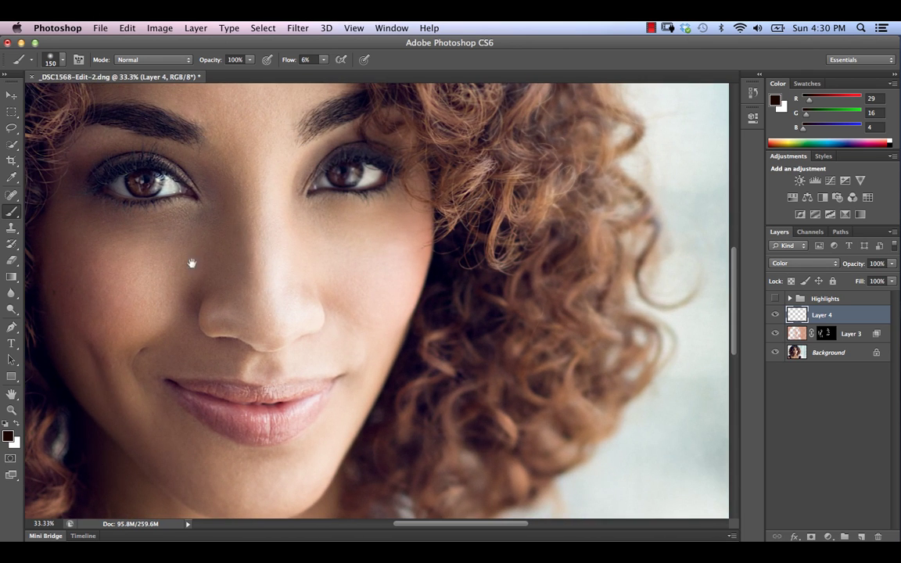
pyautogui.moveTo(192, 264); pyautogui.dragTo(359, 511)
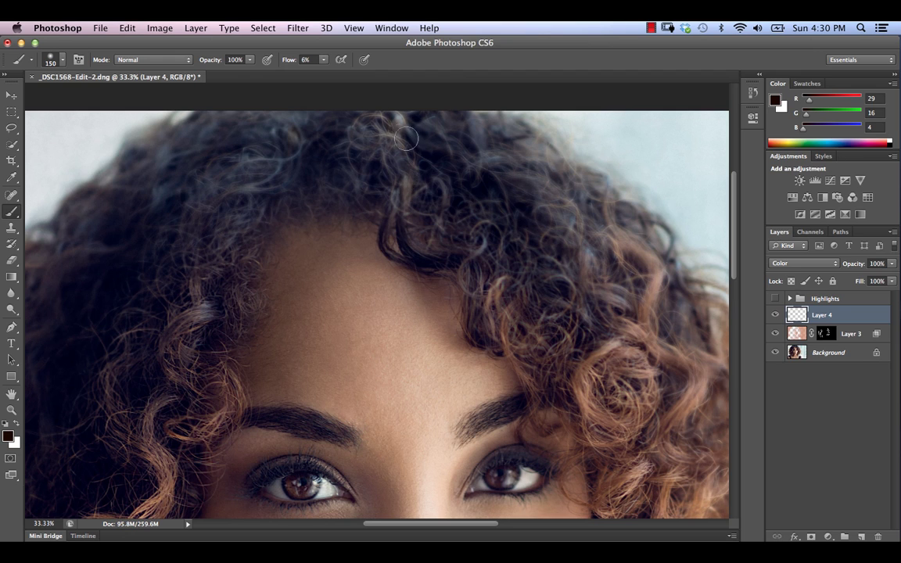
pyautogui.moveTo(276, 177)
pyautogui.mouseDown()
pyautogui.moveTo(246, 198)
pyautogui.moveTo(262, 187)
pyautogui.moveTo(270, 162)
pyautogui.moveTo(246, 172)
pyautogui.moveTo(299, 141)
pyautogui.moveTo(289, 133)
pyautogui.moveTo(280, 164)
pyautogui.moveTo(293, 146)
pyautogui.moveTo(140, 187)
pyautogui.moveTo(167, 183)
pyautogui.moveTo(168, 145)
pyautogui.moveTo(220, 122)
pyautogui.moveTo(199, 130)
pyautogui.moveTo(240, 198)
pyautogui.moveTo(208, 272)
pyautogui.moveTo(209, 311)
pyautogui.moveTo(218, 312)
pyautogui.moveTo(204, 311)
pyautogui.moveTo(335, 252)
pyautogui.moveTo(513, 255)
pyautogui.moveTo(485, 236)
pyautogui.moveTo(503, 247)
pyautogui.moveTo(534, 214)
pyautogui.moveTo(568, 231)
pyautogui.mouseUp()
pyautogui.moveTo(626, 310)
pyautogui.mouseDown()
pyautogui.moveTo(686, 282)
pyautogui.moveTo(681, 266)
pyautogui.moveTo(673, 276)
pyautogui.moveTo(679, 272)
pyautogui.moveTo(678, 325)
pyautogui.moveTo(682, 262)
pyautogui.moveTo(642, 246)
pyautogui.mouseUp()
pyautogui.moveTo(435, 144)
pyautogui.mouseDown()
pyautogui.moveTo(454, 145)
pyautogui.moveTo(485, 169)
pyautogui.mouseUp()
pyautogui.press('super+minus')
pyautogui.press('super+minus')
pyautogui.press('super+minus')
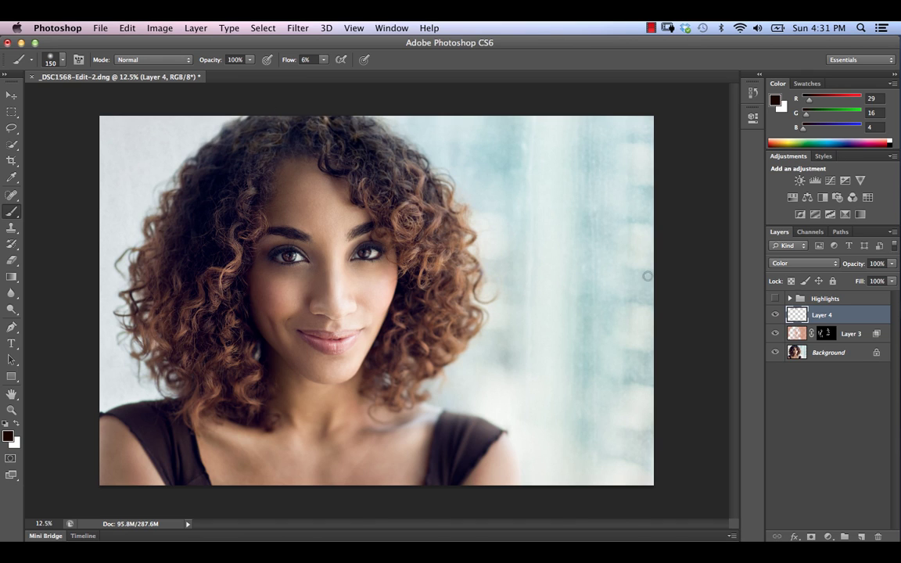
# Split Layer 4's black Underlying Layer Blend If slider to 0/101 so the root colour fades over dark tones
pyautogui.doubleClick(796, 315)
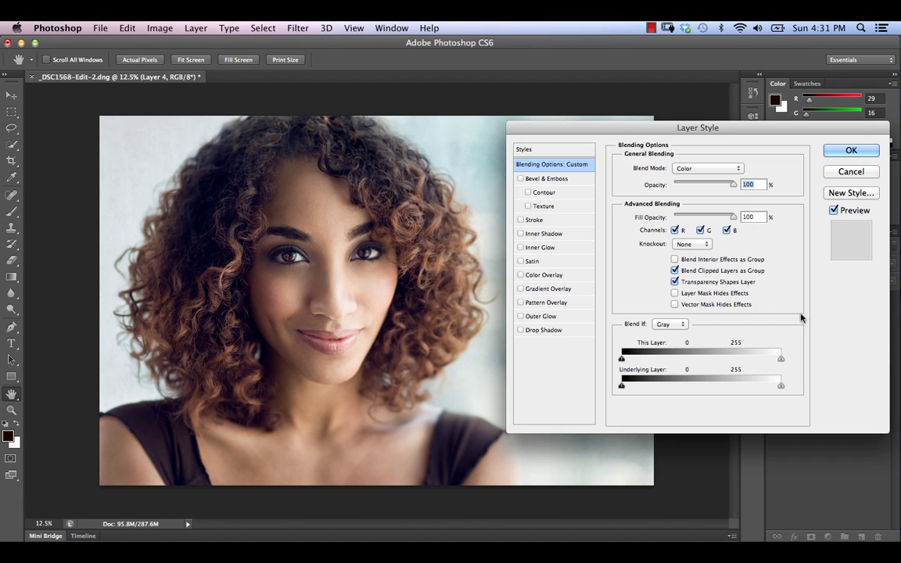
pyautogui.press('alt')
pyautogui.moveTo(623, 389); pyautogui.dragTo(698, 396)
pyautogui.moveTo(689, 396); pyautogui.dragTo(683, 389)
pyautogui.click(851, 150)
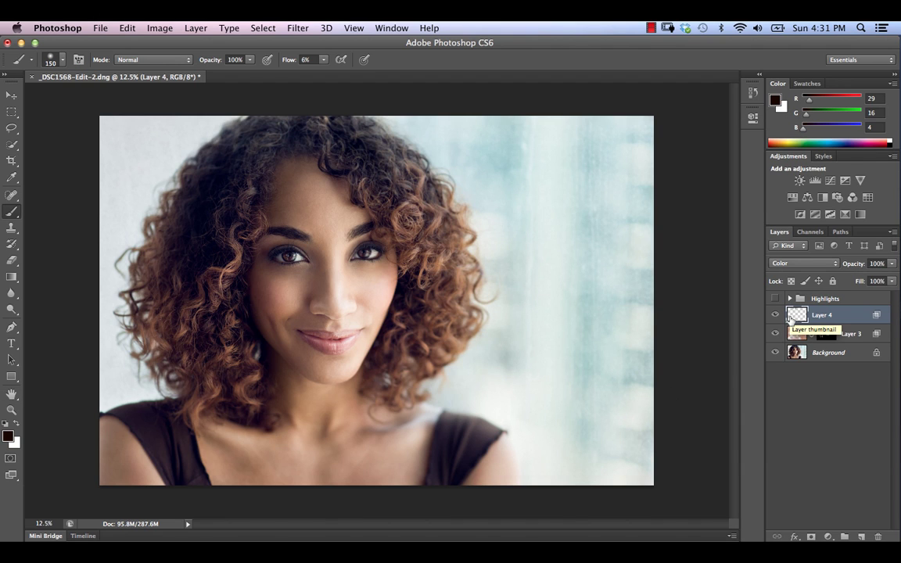
# Darken Layer 4's root colour with Hue/Saturation: Lightness -28, Saturation +27, Hue -11
pyautogui.hotkey('ctrl', 'u')
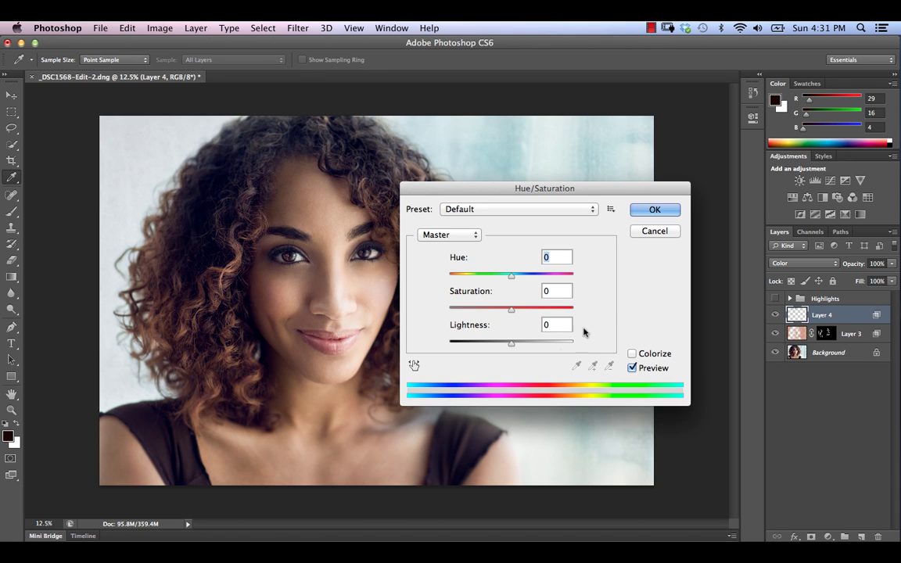
pyautogui.moveTo(511, 344); pyautogui.dragTo(493, 348)
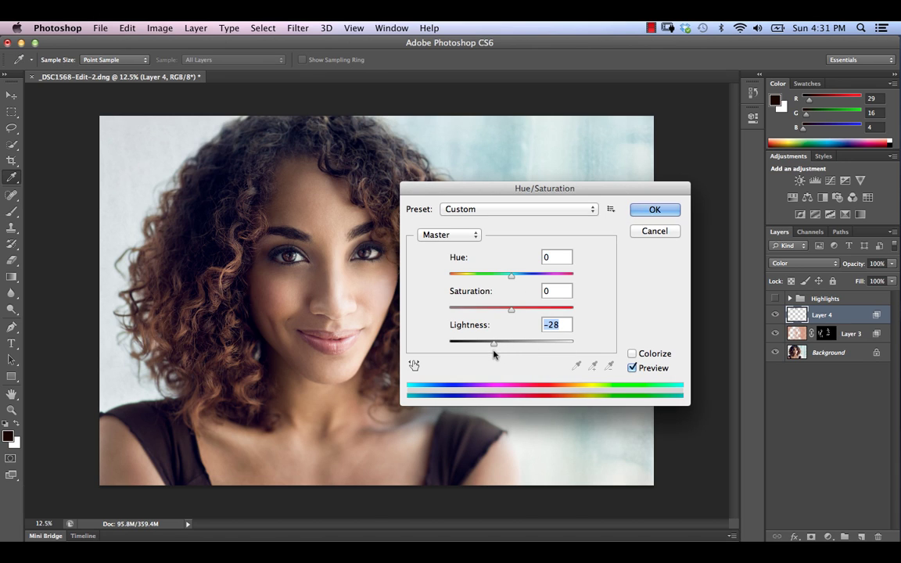
pyautogui.moveTo(511, 309)
pyautogui.mouseDown()
pyautogui.moveTo(530, 312)
pyautogui.moveTo(518, 316)
pyautogui.mouseUp()
pyautogui.moveTo(507, 279)
pyautogui.mouseDown()
pyautogui.moveTo(497, 279)
pyautogui.moveTo(504, 280)
pyautogui.mouseUp()
pyautogui.click(654, 209)
# Lower Layer 4's opacity to 91%
pyautogui.press('b')
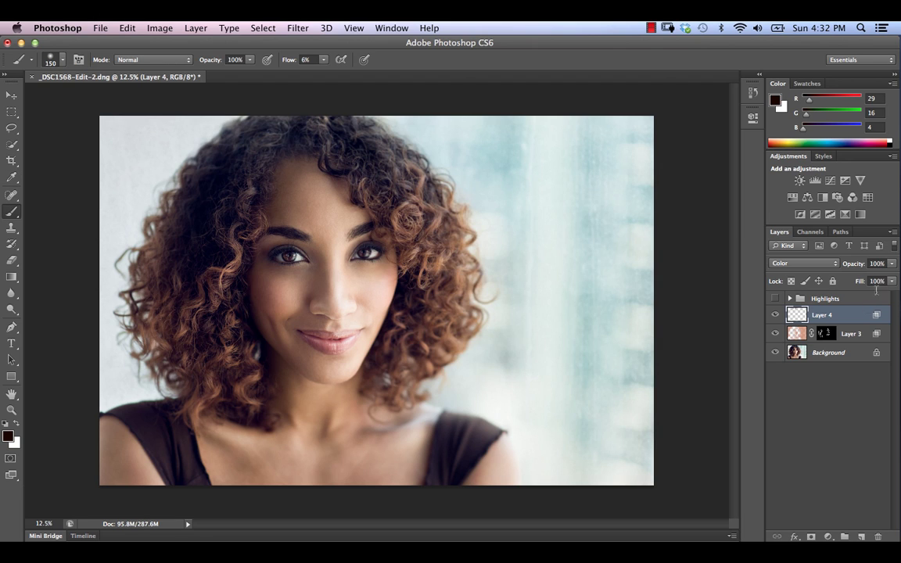
pyautogui.moveTo(860, 268); pyautogui.dragTo(854, 266)
pyautogui.press('Return')
# Group Layers 3 and 4 into Group 1 and toggle its visibility to compare the hair before and after
pyautogui.keyDown('shift'); pyautogui.click(854, 338); pyautogui.keyUp('shift')
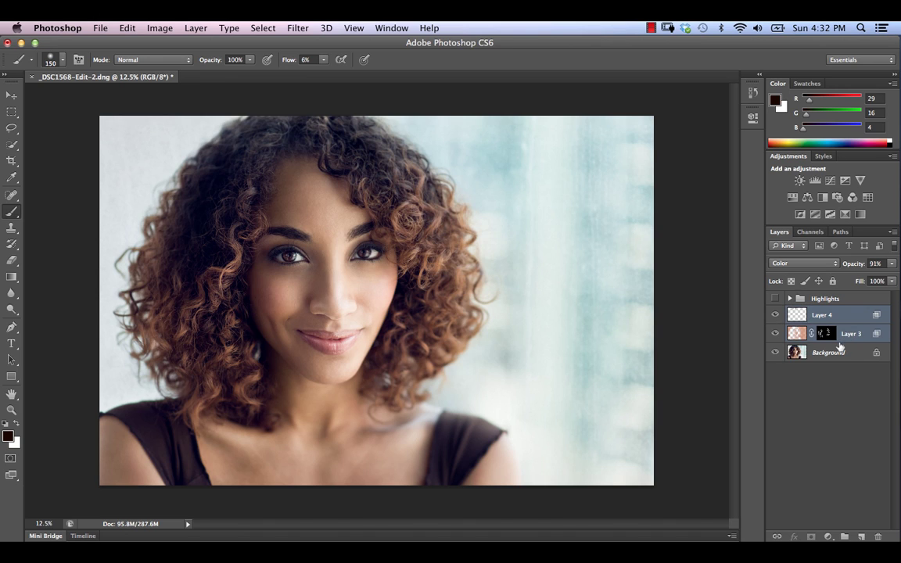
pyautogui.press('super+g')
pyautogui.click(776, 313)
pyautogui.click(775, 313)
pyautogui.click(775, 314)
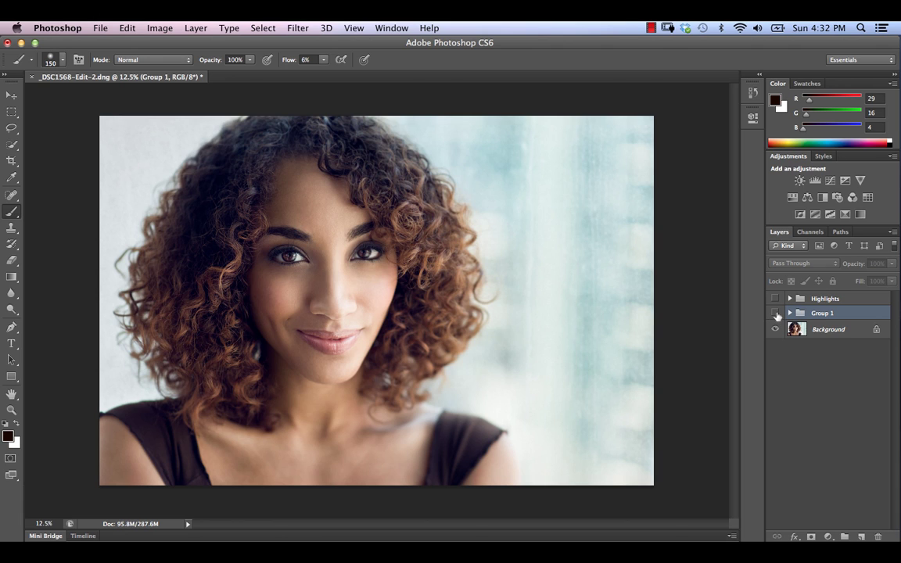
pyautogui.click(775, 313)
pyautogui.click(775, 314)
pyautogui.click(775, 314)
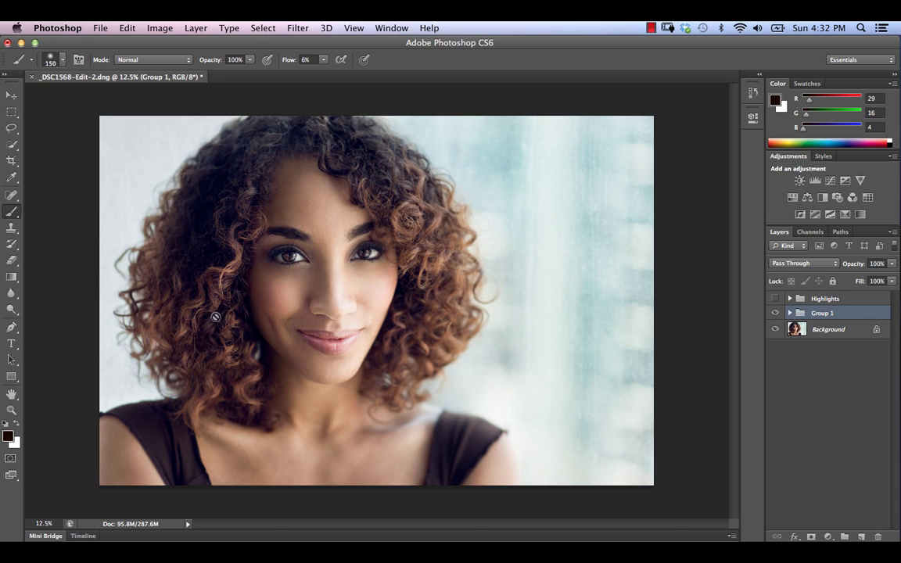
pyautogui.click(773, 314)
pyautogui.click(772, 313)
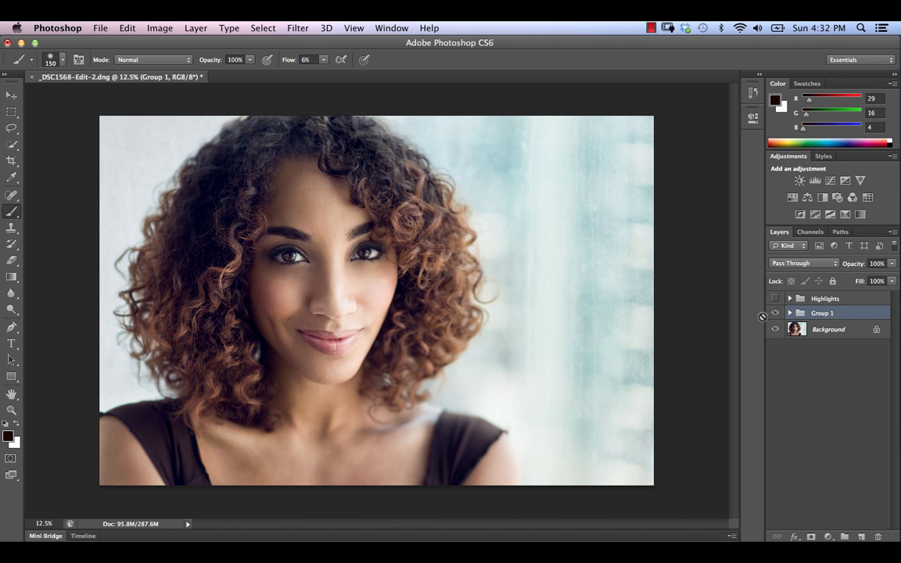